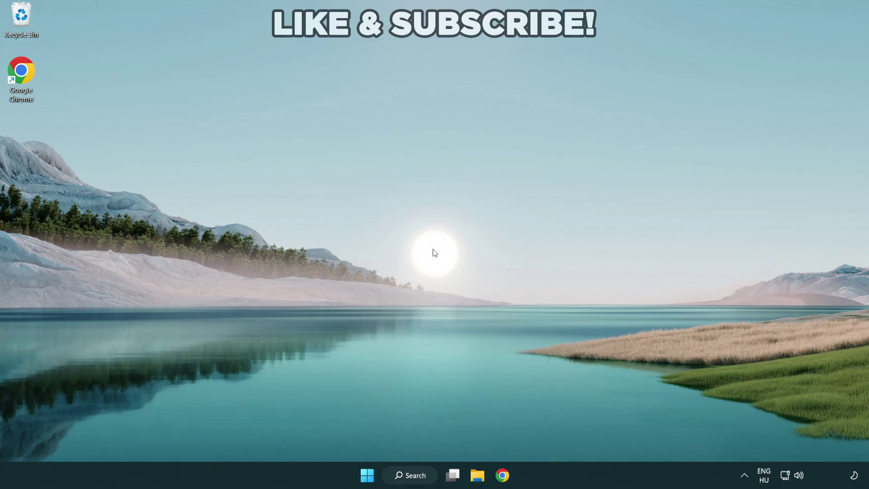
# Search Windows for 'device manager'
pyautogui.click(406, 477)
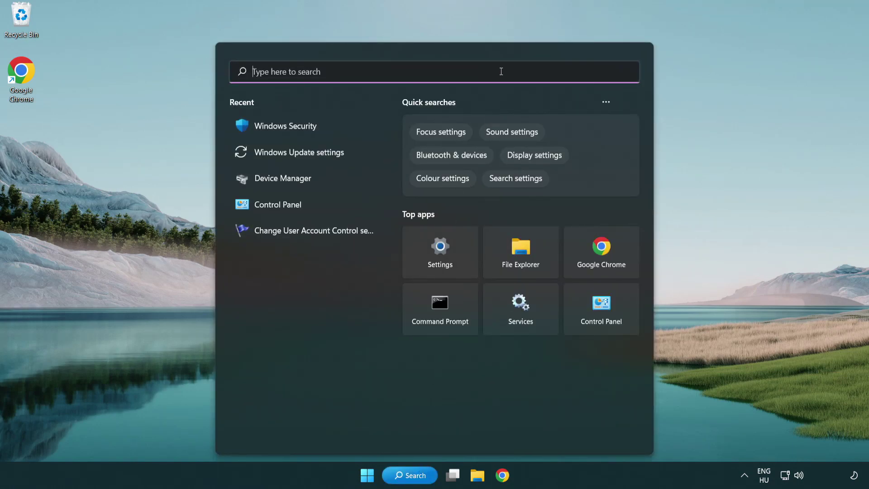
pyautogui.write('devic')
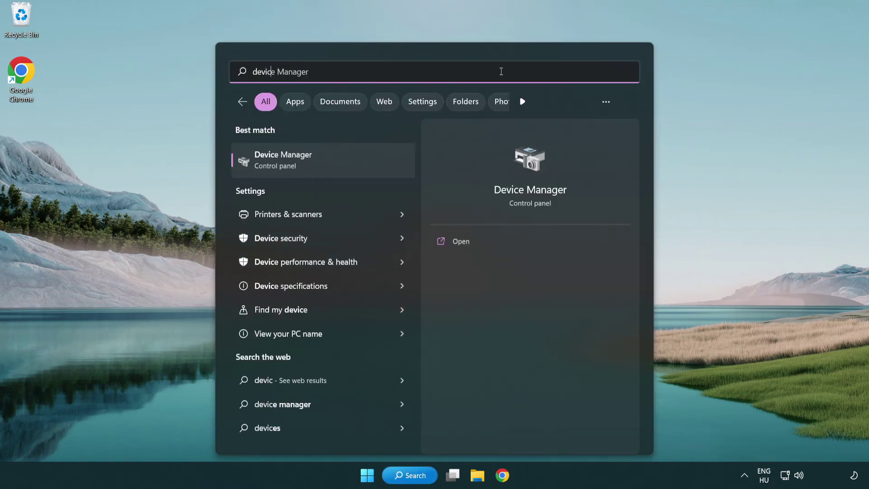
pyautogui.write('e manager')
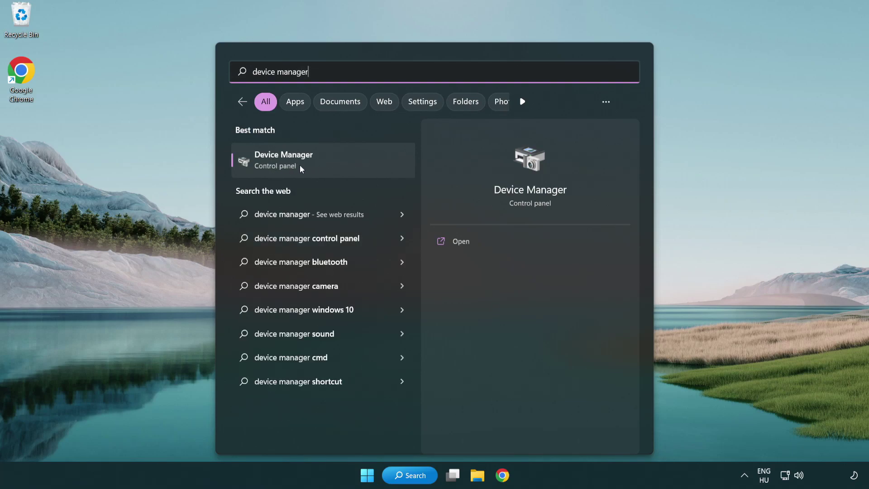
# Launch Device Manager and locate the VMware SVGA 3D adapter under Display adapters
pyautogui.click(347, 165)
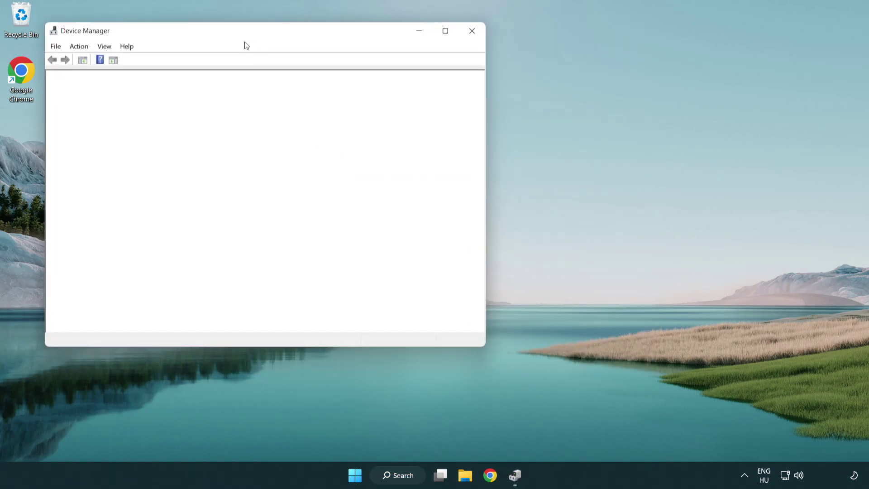
pyautogui.moveTo(235, 35); pyautogui.dragTo(380, 87)
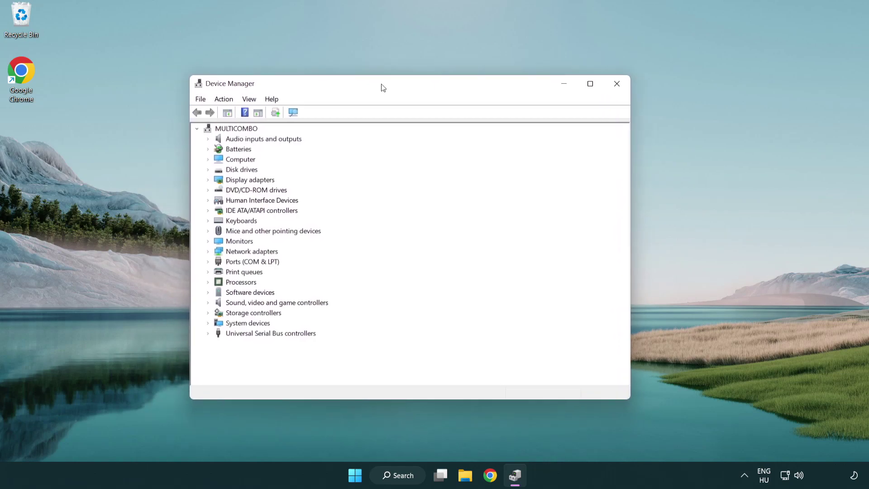
pyautogui.click(240, 180)
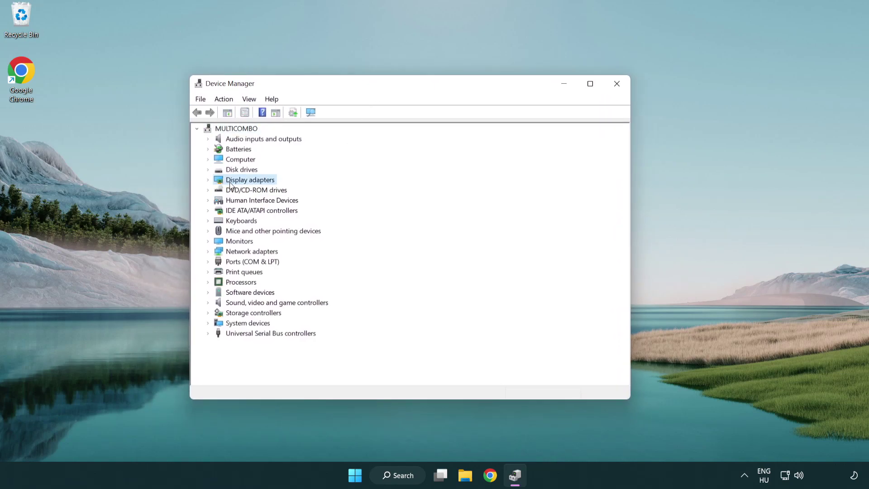
pyautogui.click(208, 180)
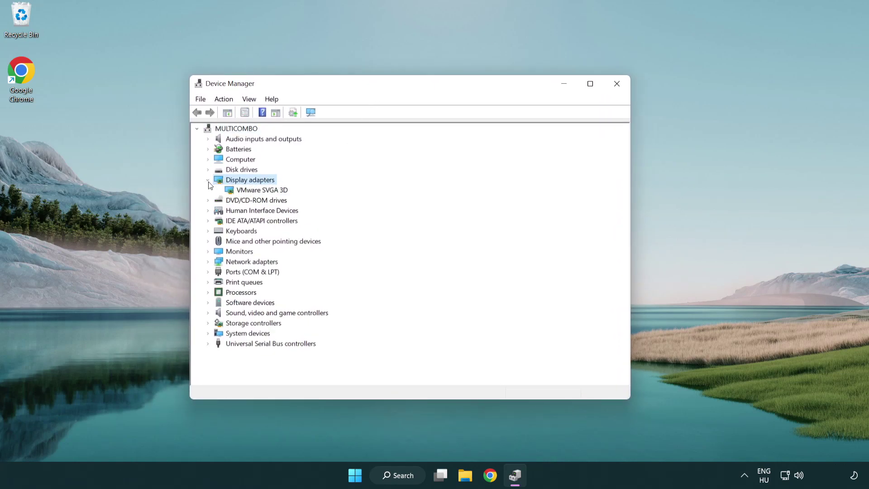
pyautogui.click(256, 194)
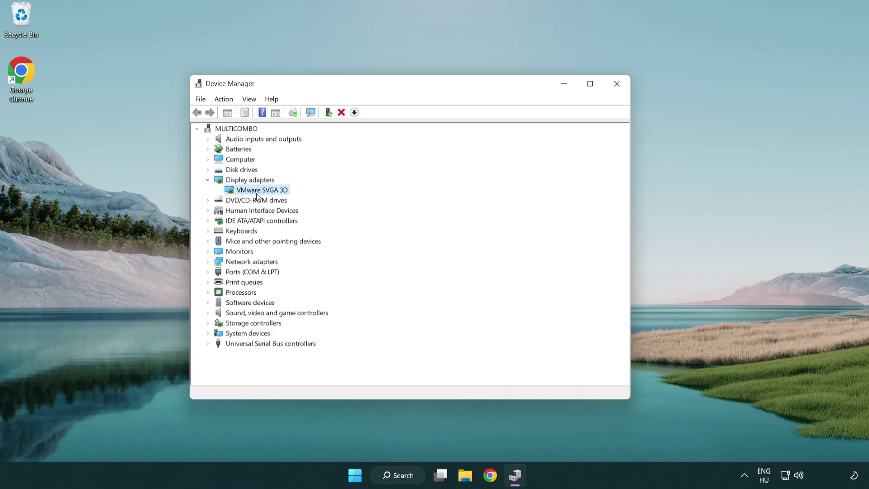
pyautogui.rightClick(259, 193)
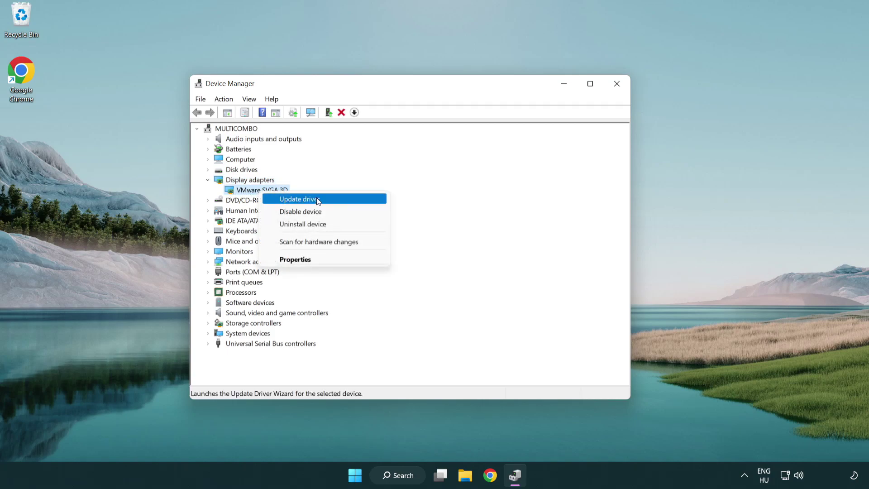
# Search automatically for a VMware SVGA 3D driver, confirming the best one is installed
pyautogui.click(343, 200)
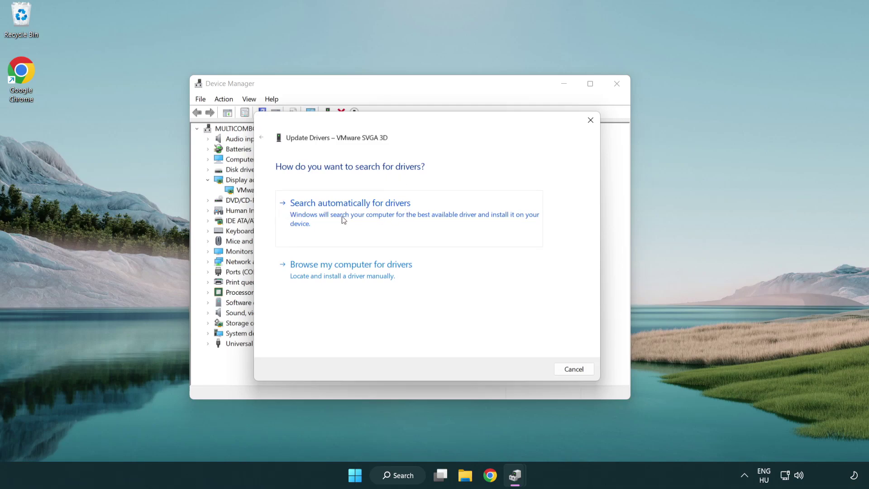
pyautogui.click(382, 213)
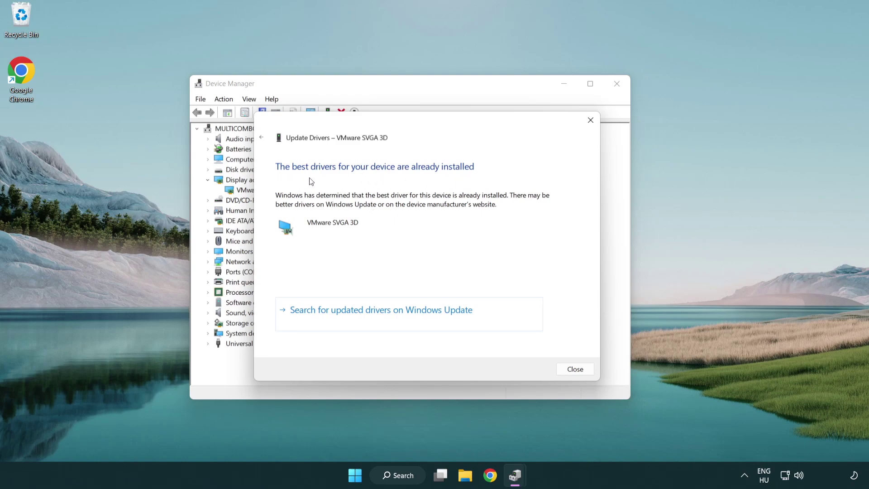
pyautogui.click(576, 370)
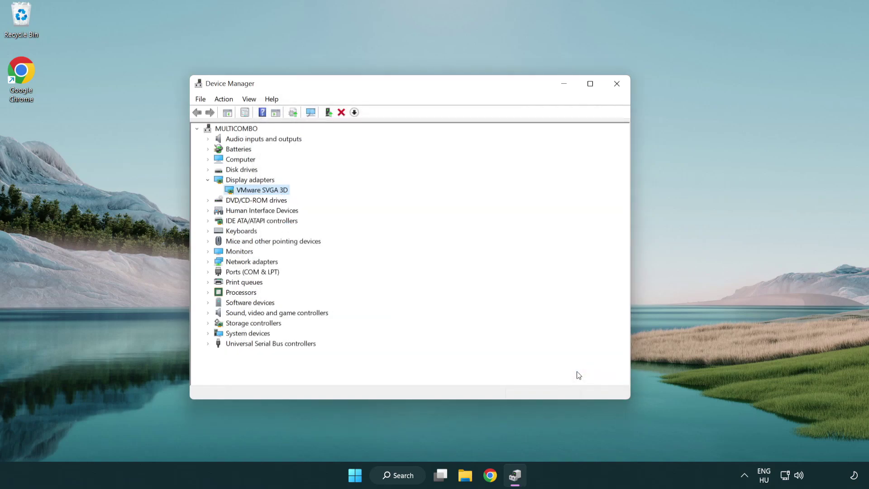
# Close Device Manager and check Windows Update, confirming the PC is up to date
pyautogui.click(617, 84)
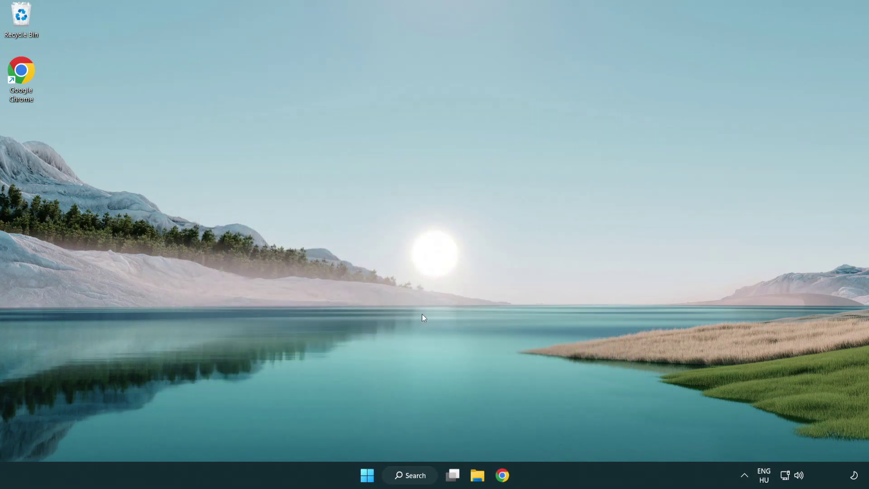
pyautogui.click(419, 475)
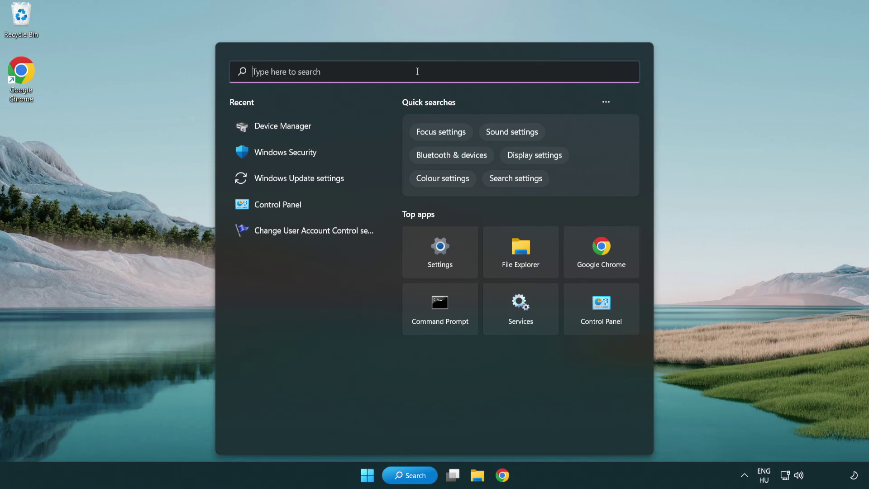
pyautogui.write('update')
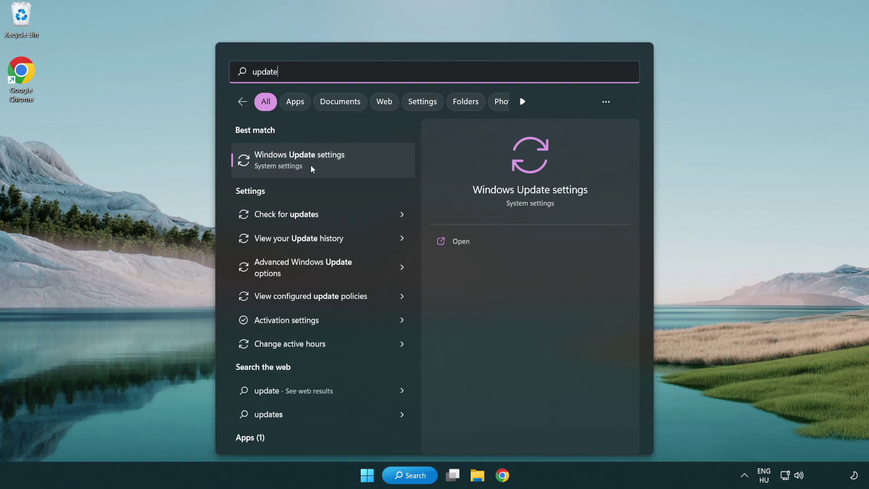
pyautogui.click(338, 164)
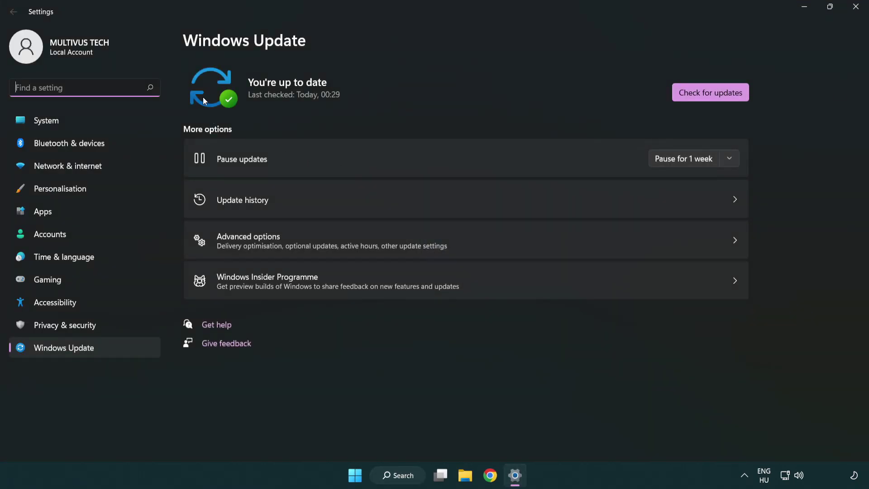
pyautogui.click(728, 96)
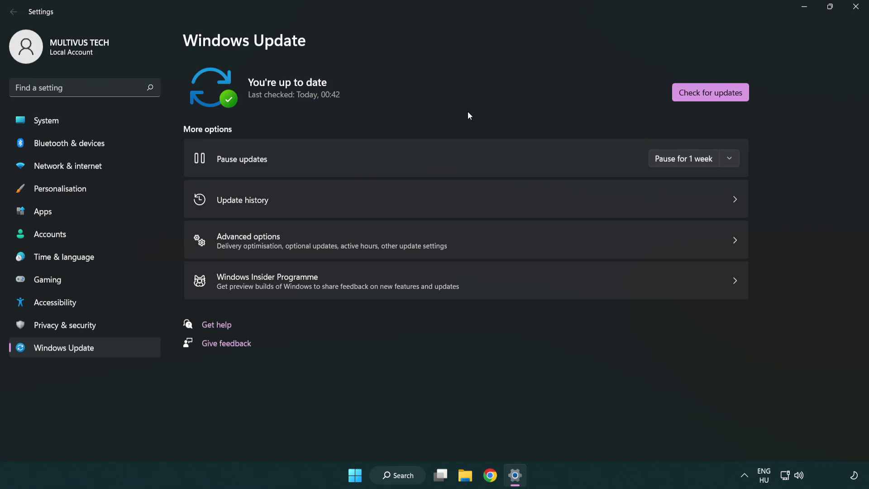
pyautogui.click(853, 13)
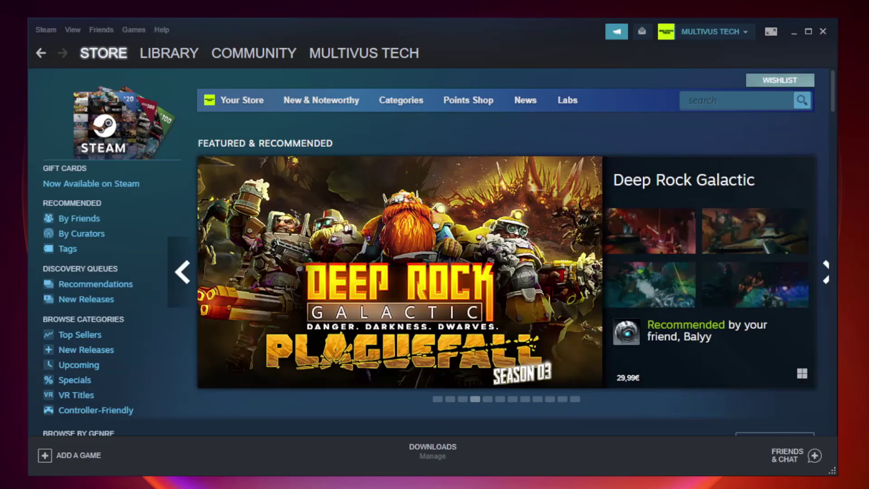
# Open the Properties of the favourited game Unturned from the Steam Library
pyautogui.moveTo(164, 50)
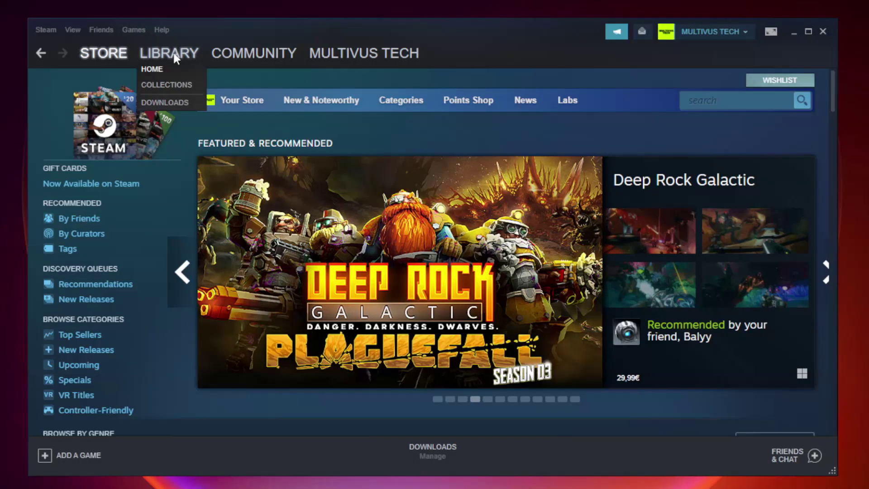
pyautogui.click(176, 57)
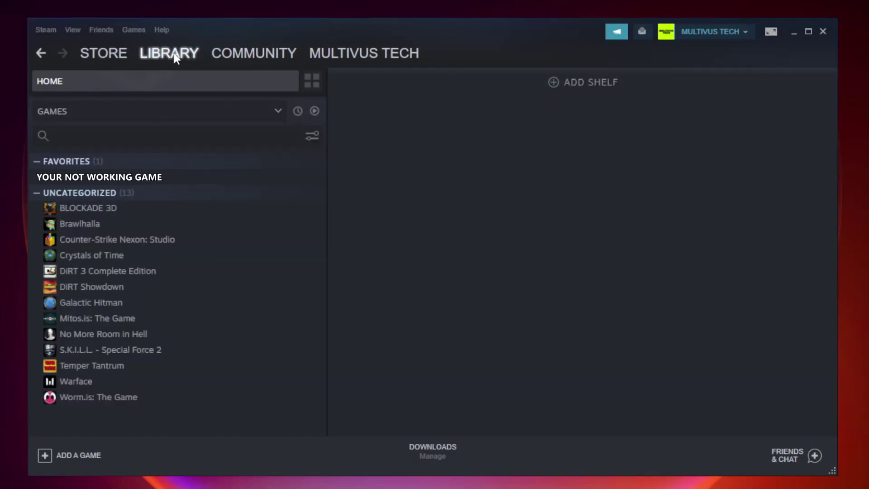
pyautogui.rightClick(188, 179)
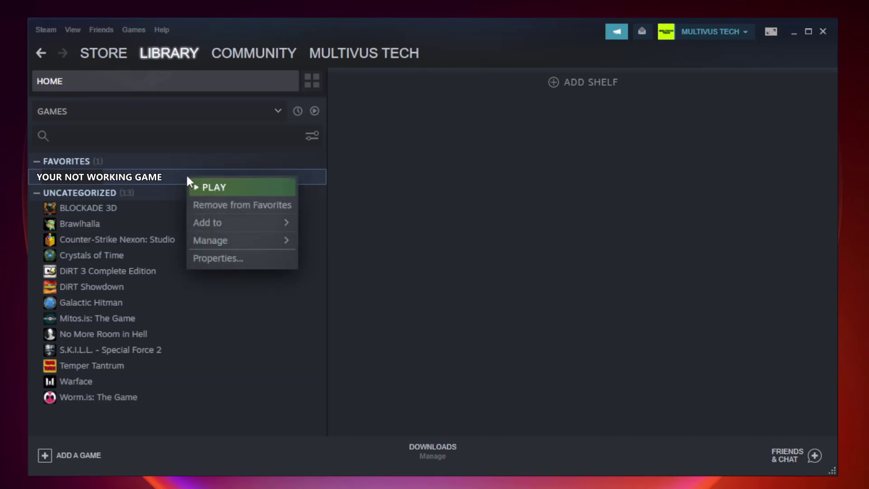
pyautogui.click(240, 259)
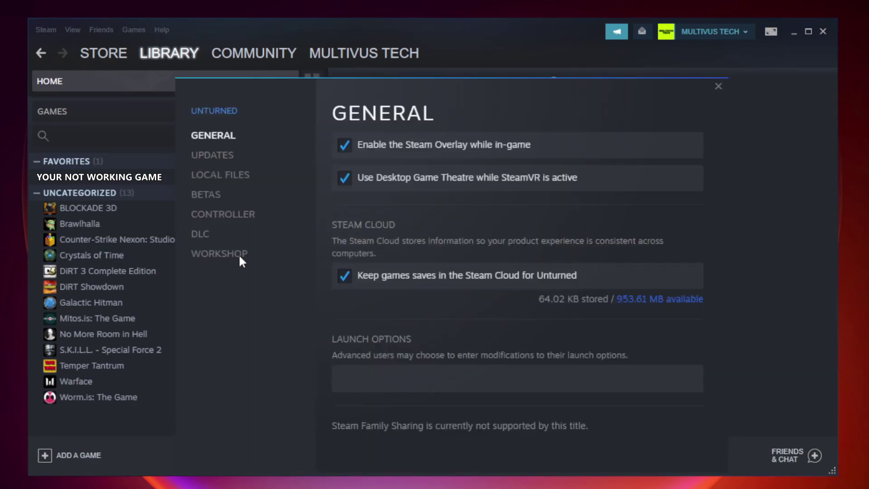
# Verify Unturned's local game files, with all 9192 files validated
pyautogui.click(232, 183)
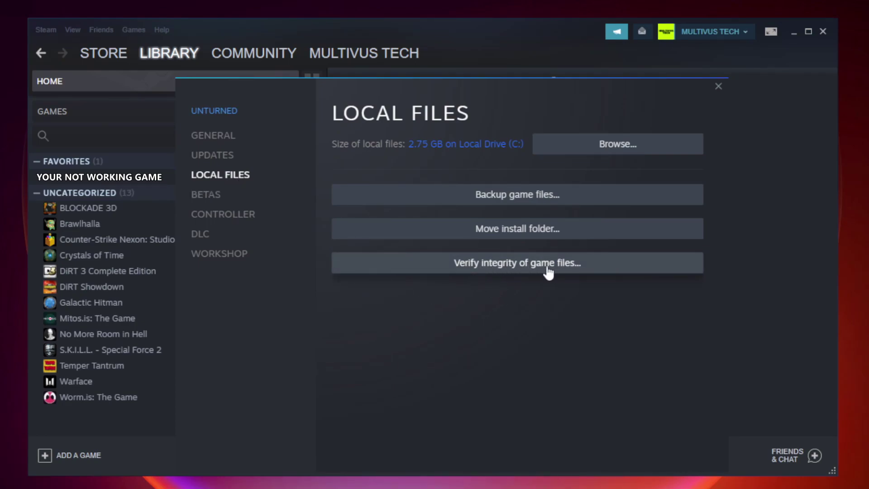
pyautogui.click(526, 270)
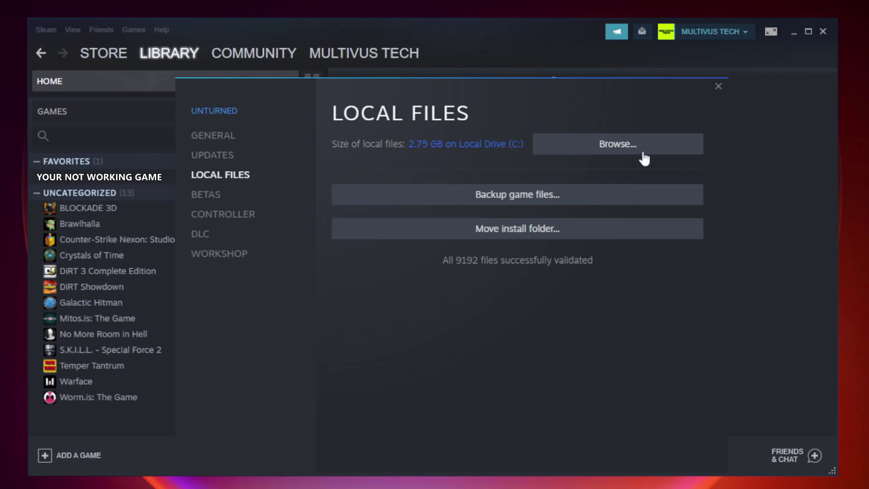
# Open the game's install folder and right-click the YOUR NOT WORKING GAME shortcut
pyautogui.click(620, 155)
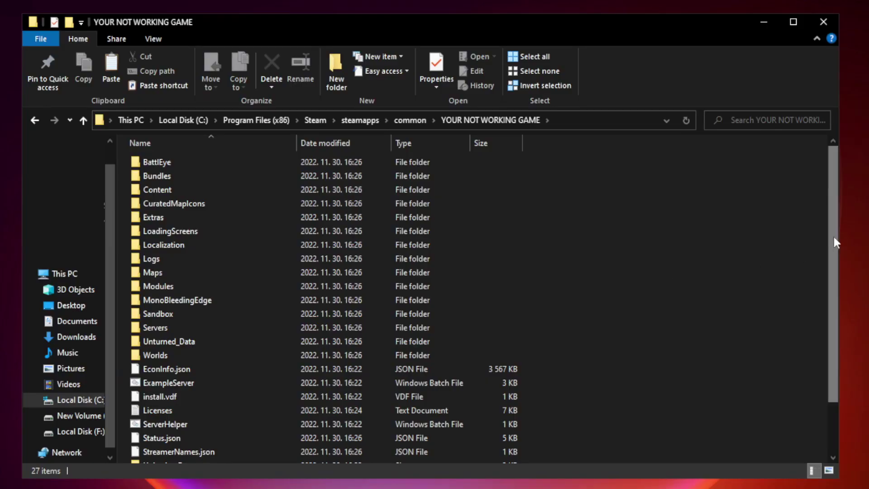
pyautogui.moveTo(834, 237); pyautogui.dragTo(834, 312)
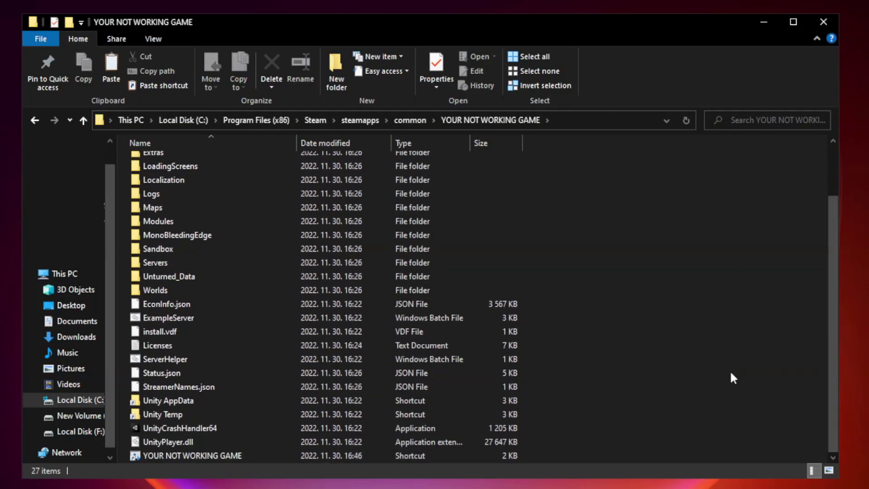
pyautogui.click(346, 455)
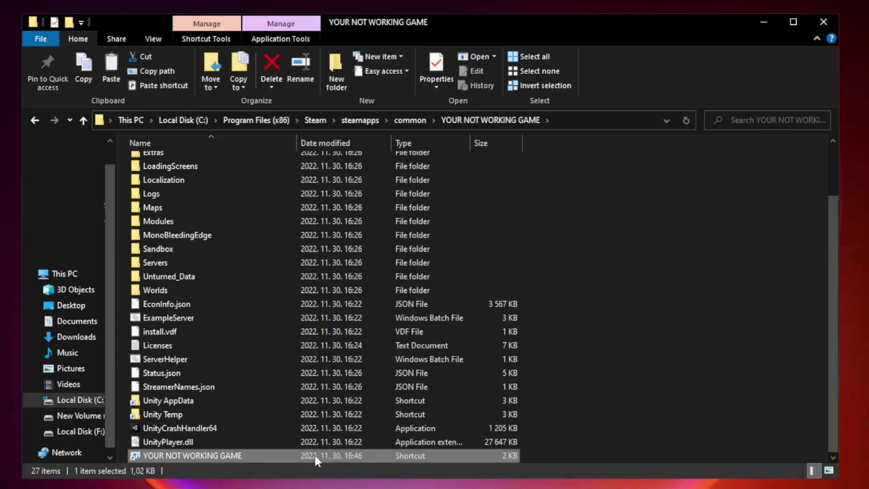
pyautogui.rightClick(294, 458)
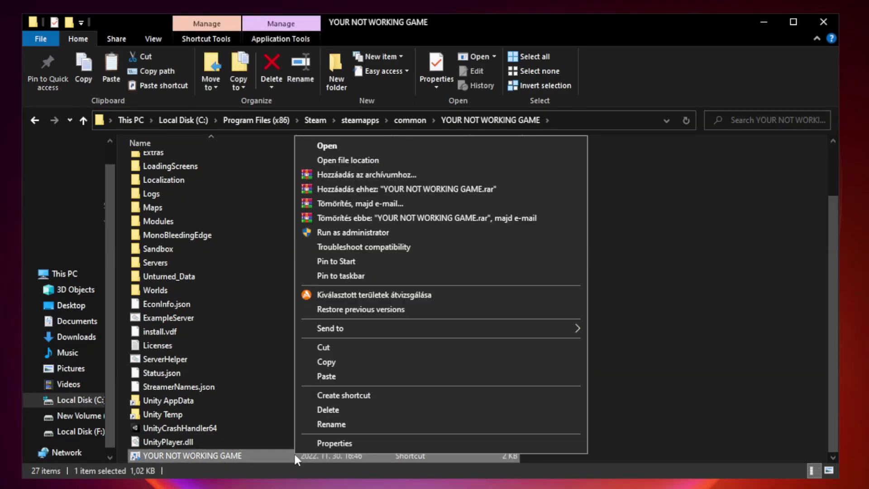
# Set the shortcut to Windows 8 compatibility mode with fullscreen optimizations disabled, and save
pyautogui.click(439, 446)
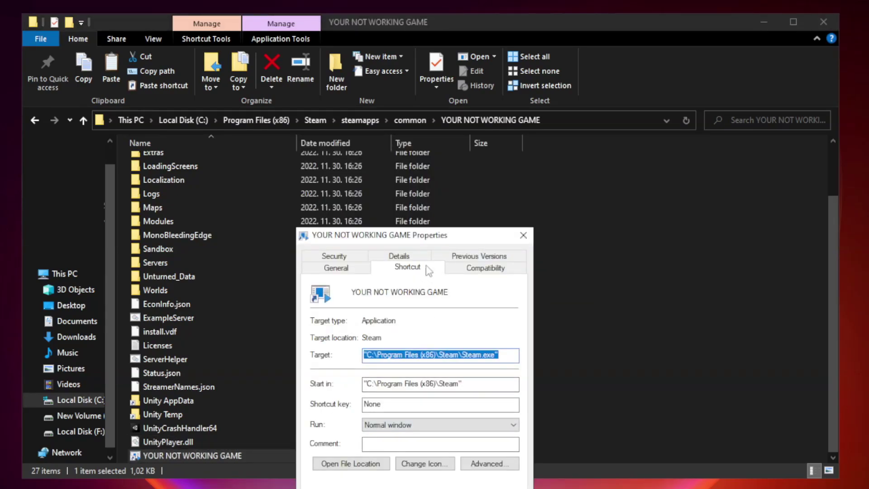
pyautogui.moveTo(431, 237); pyautogui.dragTo(431, 97)
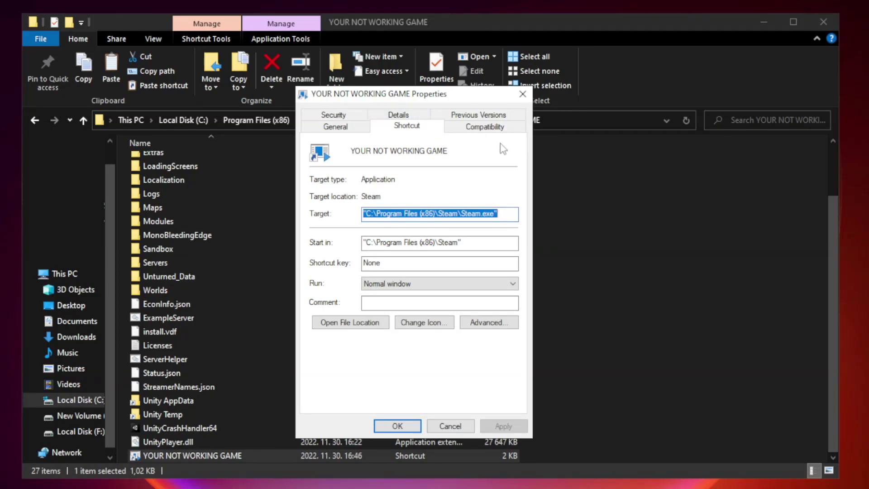
pyautogui.click(482, 130)
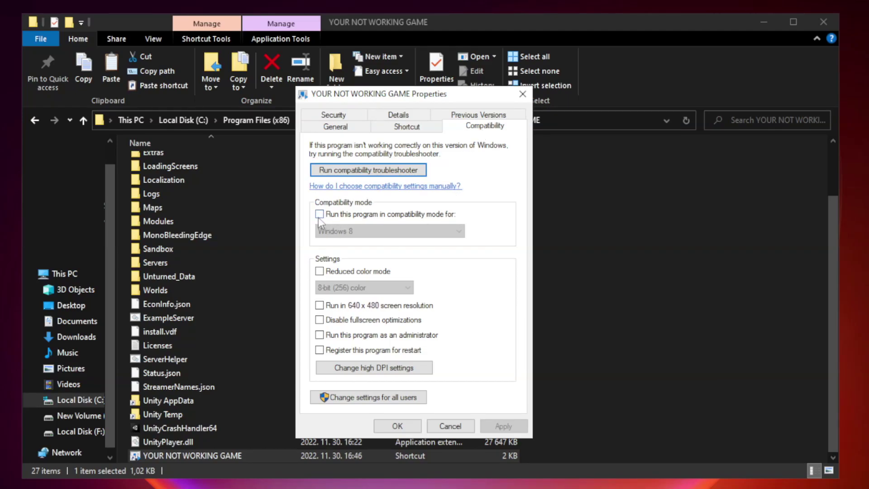
pyautogui.click(347, 216)
pyautogui.click(356, 231)
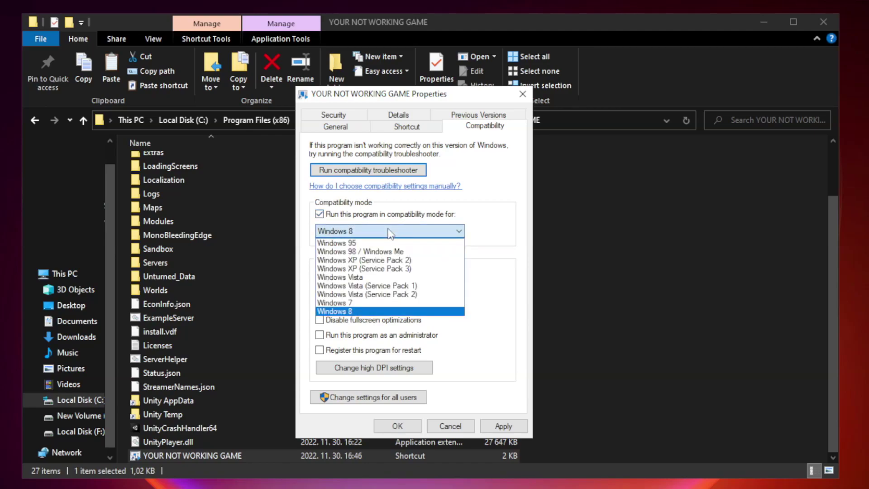
pyautogui.click(368, 312)
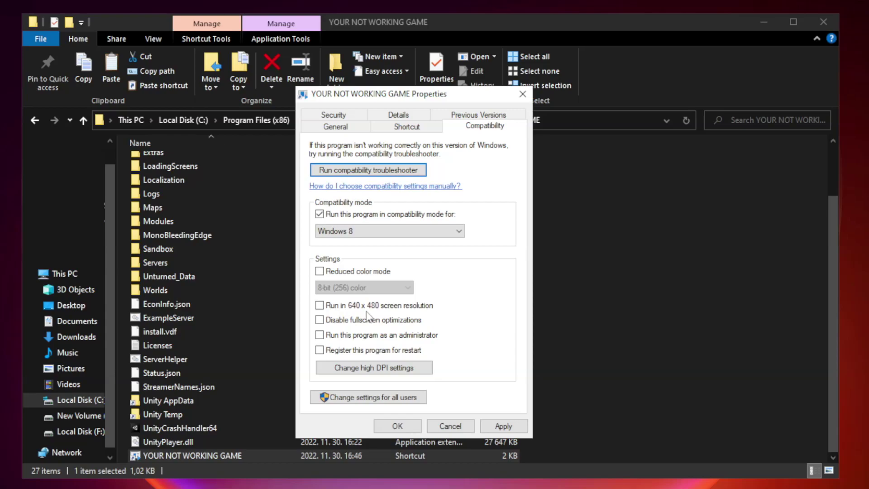
pyautogui.click(341, 322)
pyautogui.click(502, 426)
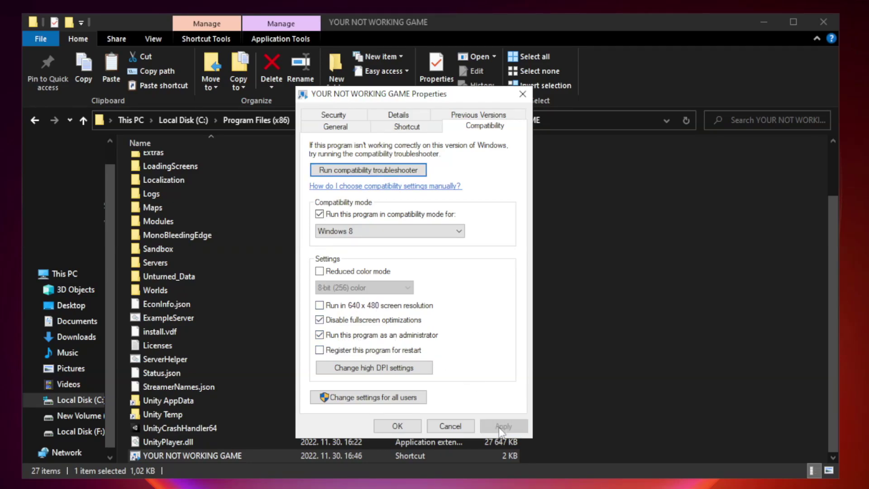
pyautogui.click(397, 426)
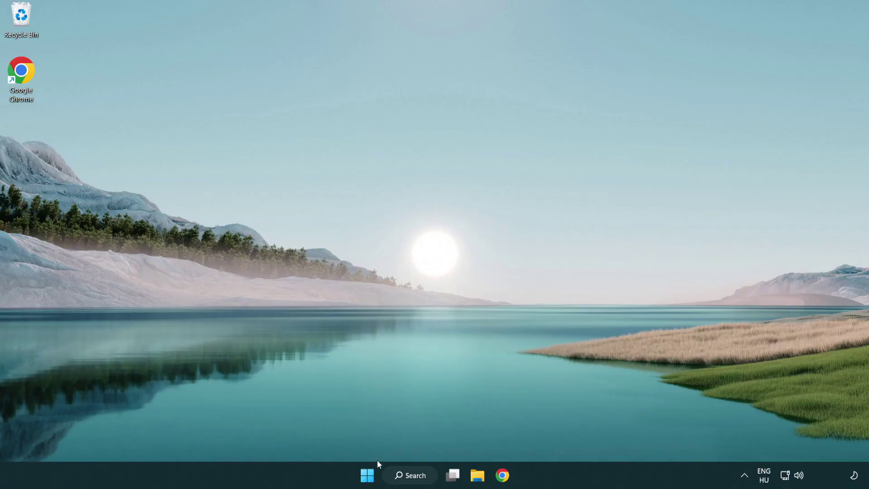
# In Task Manager's Startup list, disable Terminal and Phone Link
pyautogui.rightClick(368, 479)
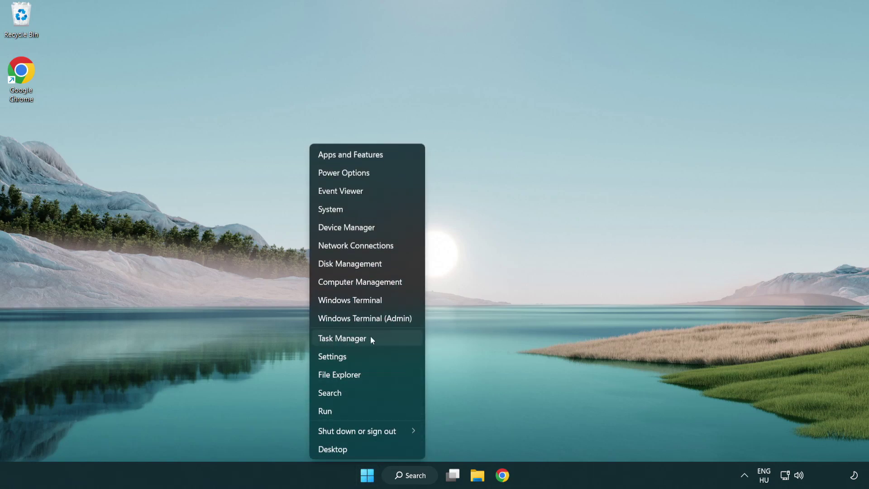
pyautogui.click(384, 339)
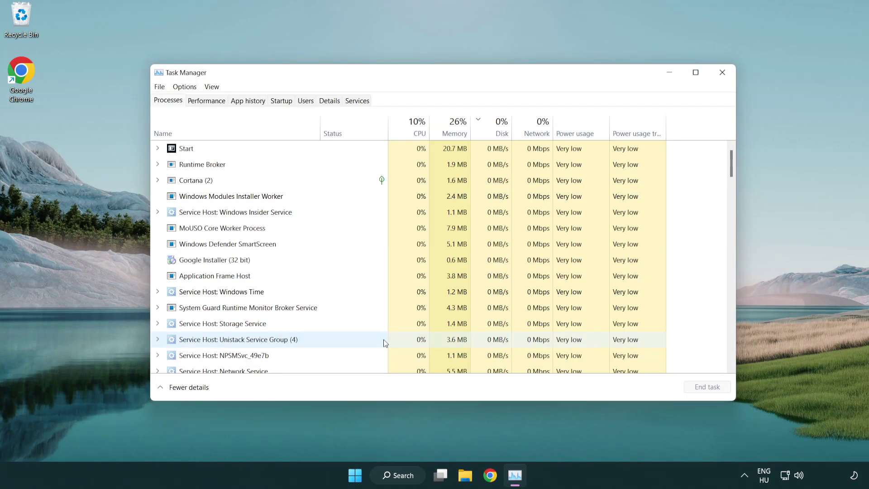
pyautogui.click(283, 102)
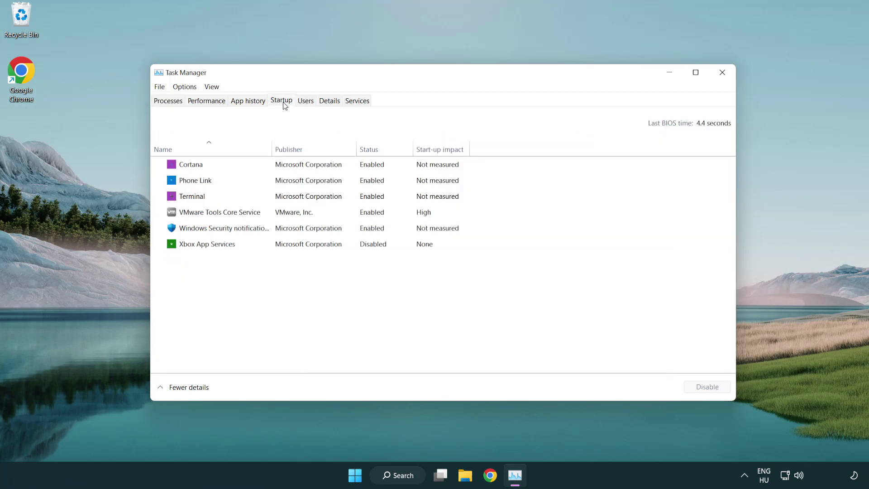
pyautogui.click(284, 198)
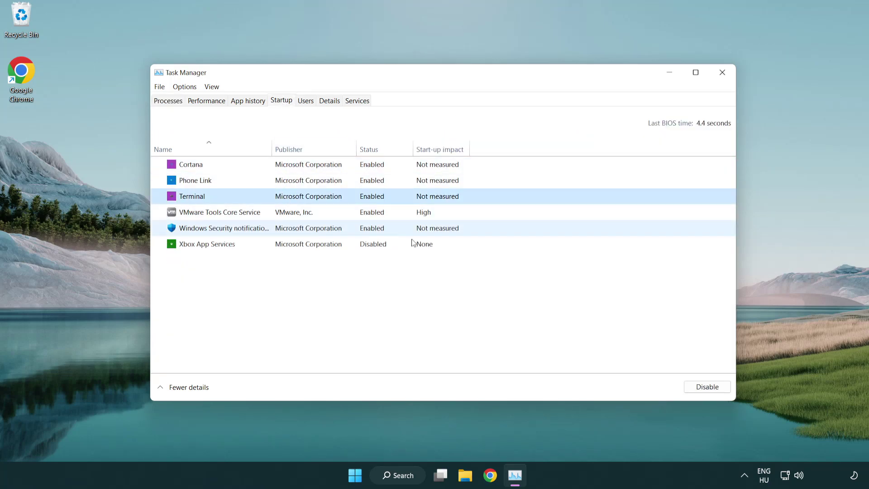
pyautogui.click(691, 387)
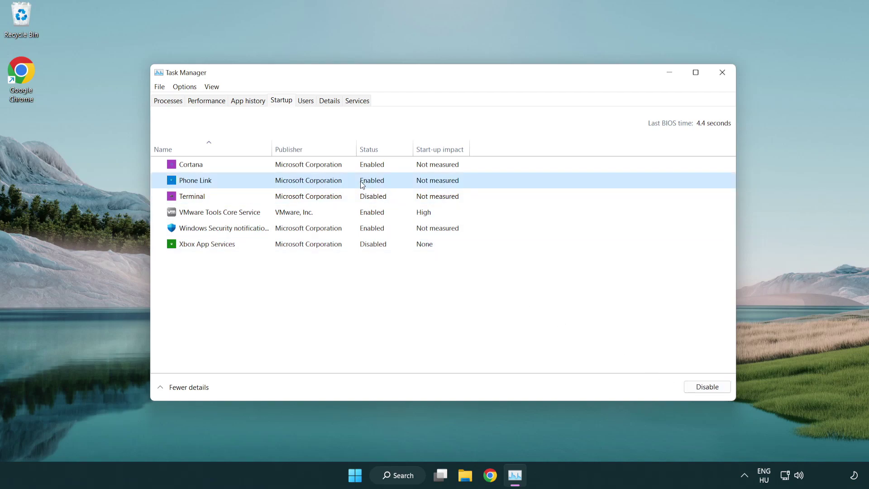
pyautogui.click(706, 387)
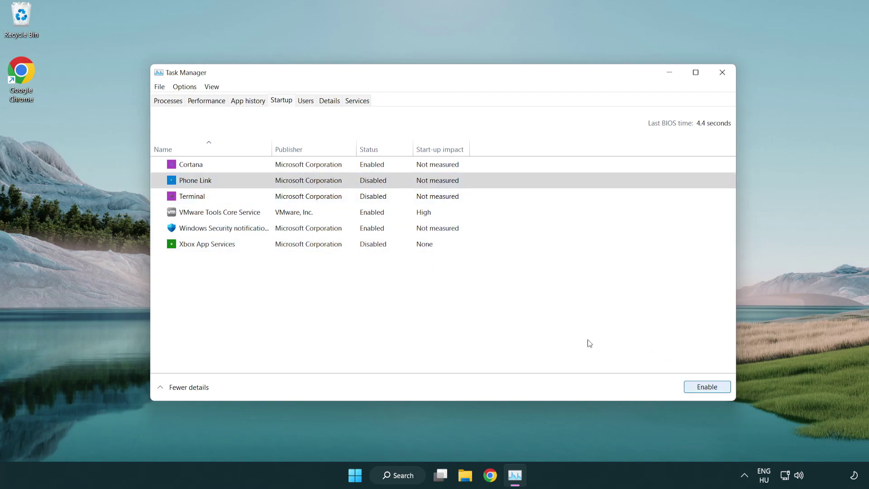
# Disable Cortana and Windows Security notifications at startup, then close Task Manager
pyautogui.click(310, 169)
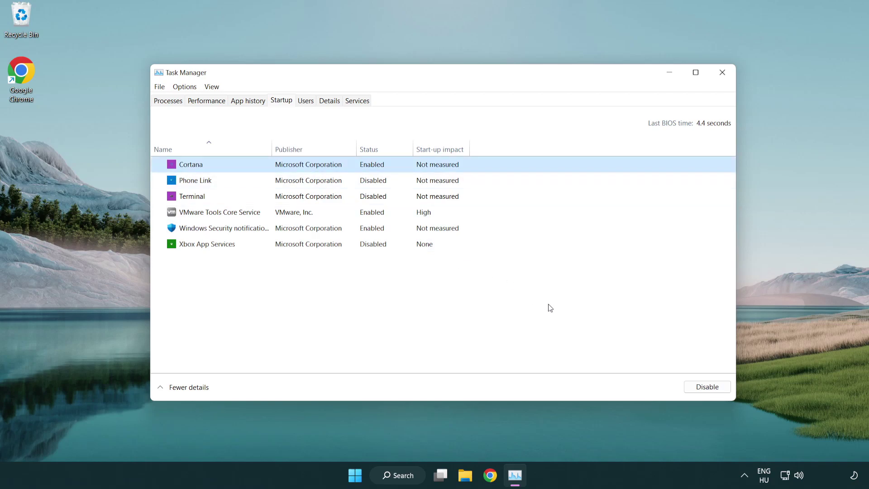
pyautogui.click(707, 387)
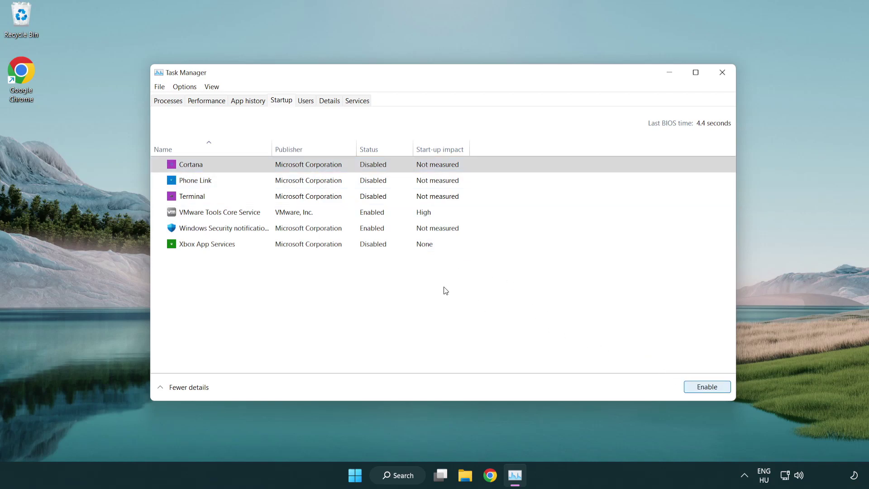
pyautogui.click(414, 231)
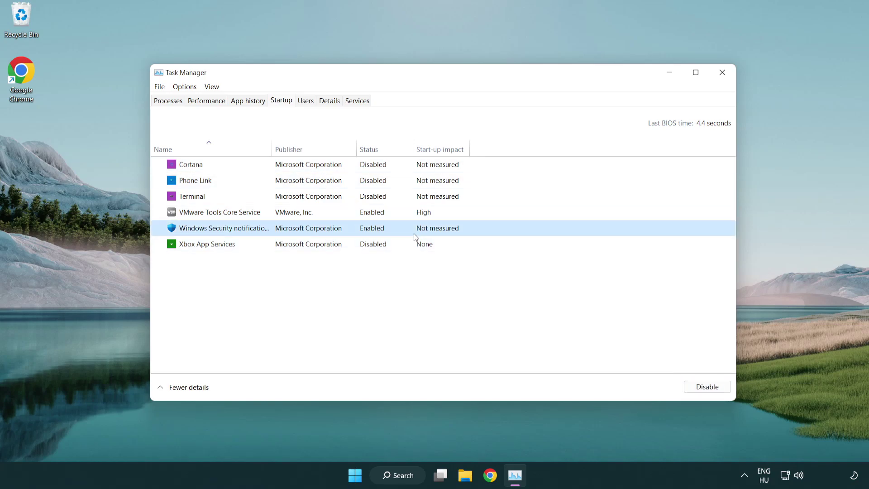
pyautogui.click(702, 388)
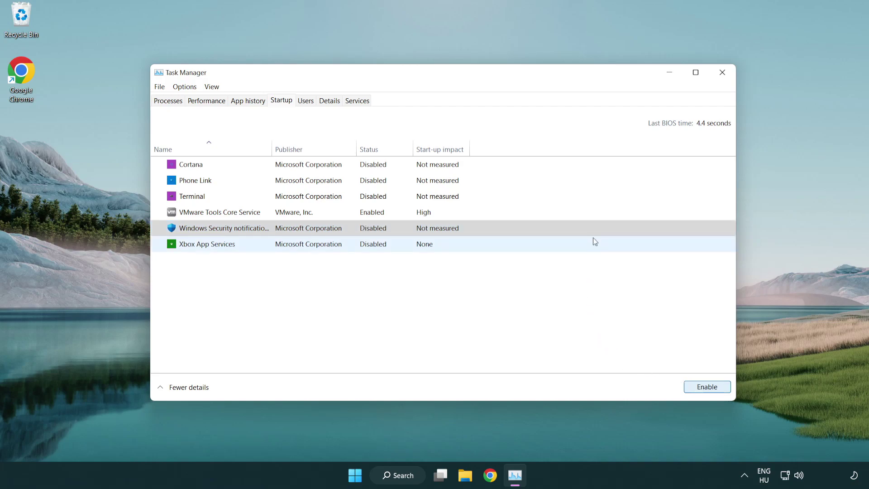
pyautogui.click(725, 77)
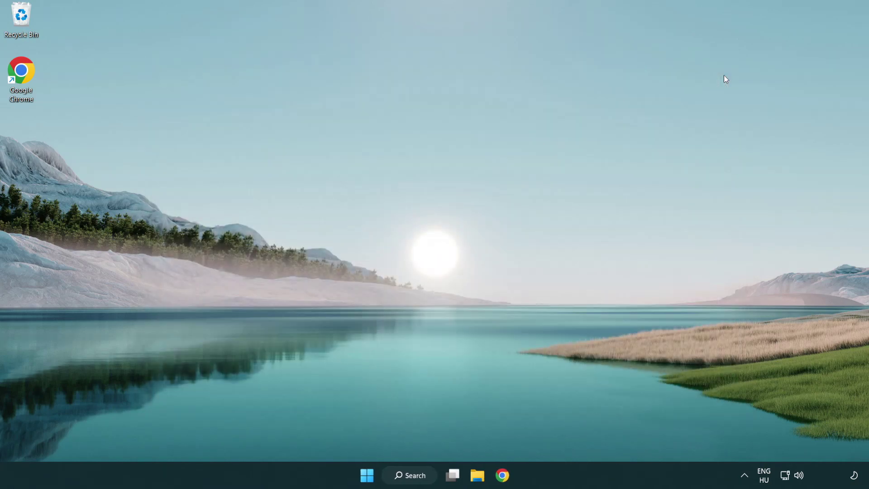
# Download the DirectX End-User Runtime Web Installer and run dxwebsetup.exe
pyautogui.click(506, 483)
pyautogui.scroll(2, 360, 381)
pyautogui.scroll(1, 360, 381)
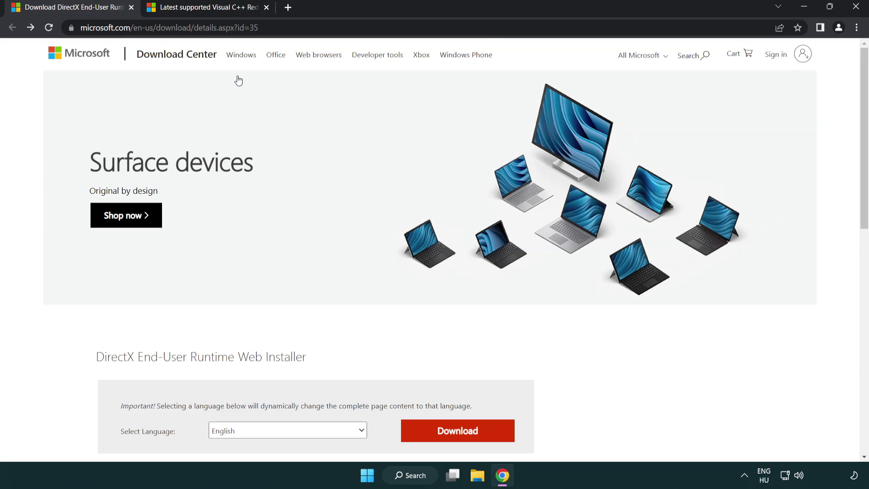
pyautogui.click(375, 28)
pyautogui.click(375, 28)
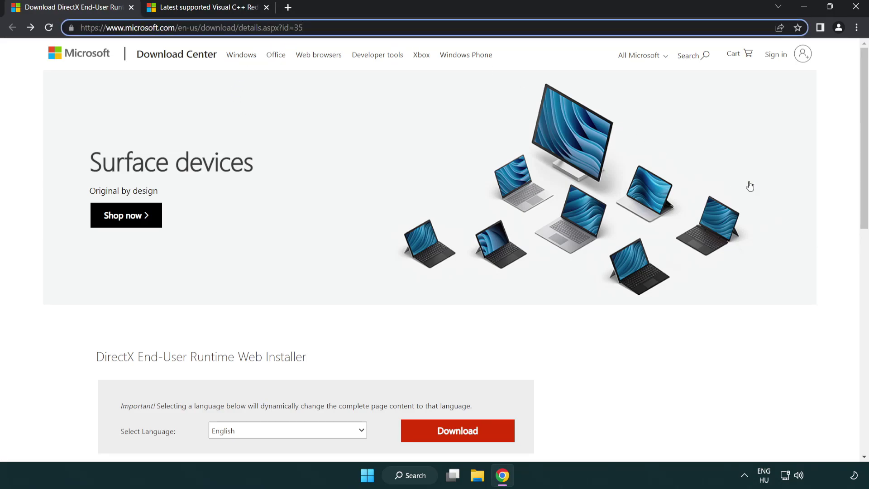
pyautogui.click(833, 197)
pyautogui.moveTo(863, 197); pyautogui.dragTo(855, 252)
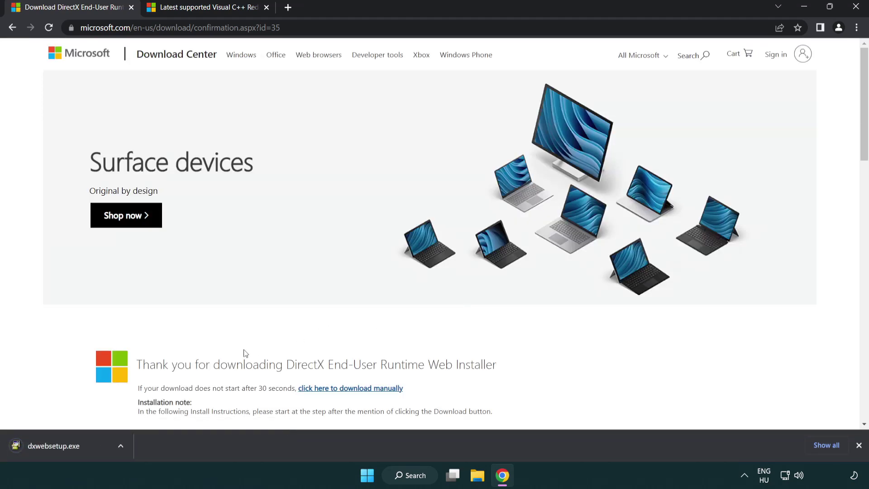
pyautogui.click(56, 447)
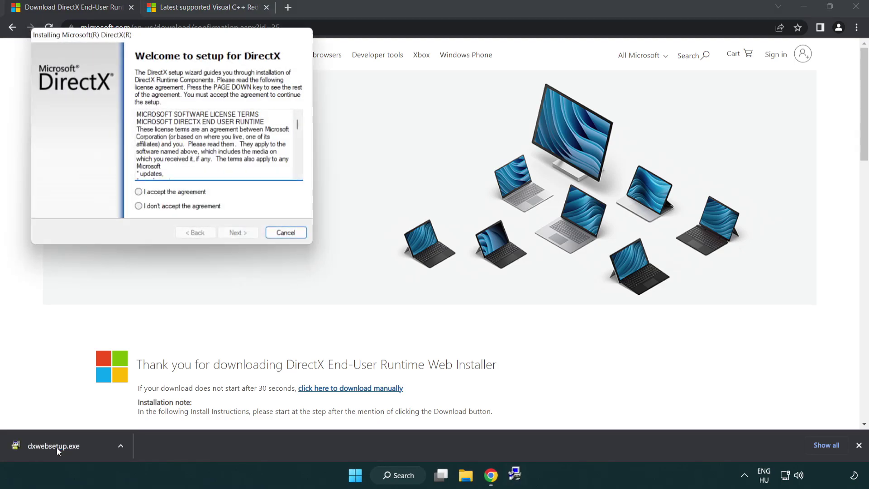
# Accept the DirectX license, skip the Bing Bar, and finish the setup
pyautogui.moveTo(131, 42); pyautogui.dragTo(383, 137)
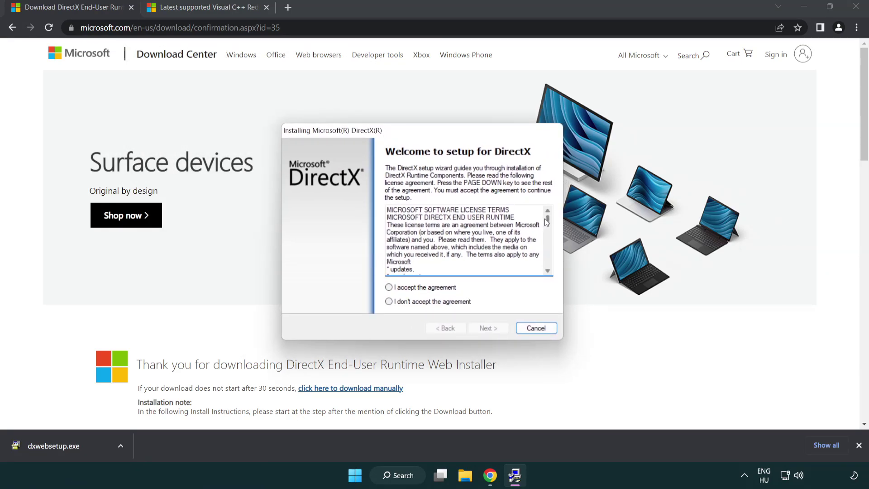
pyautogui.moveTo(548, 224); pyautogui.dragTo(548, 262)
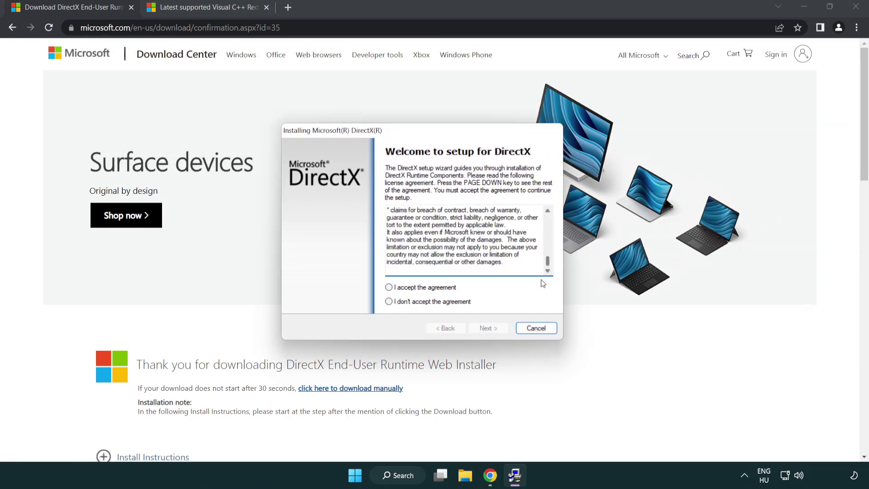
pyautogui.click(404, 290)
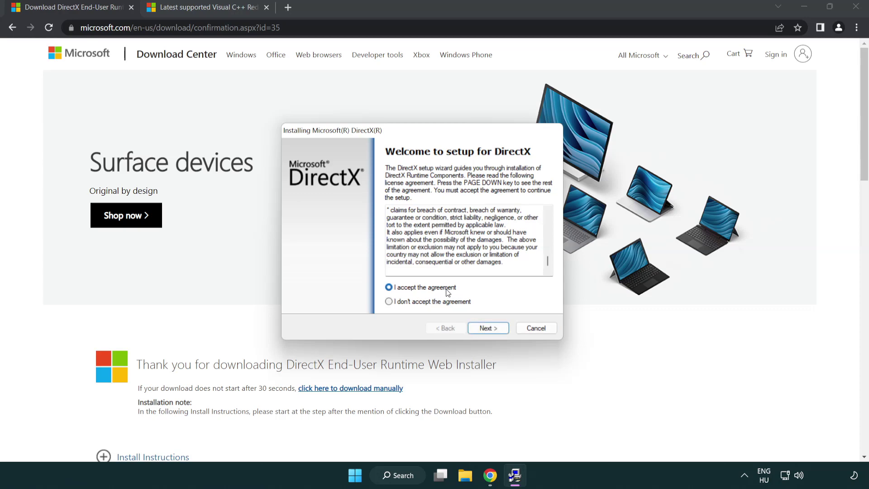
pyautogui.click(489, 329)
pyautogui.click(383, 249)
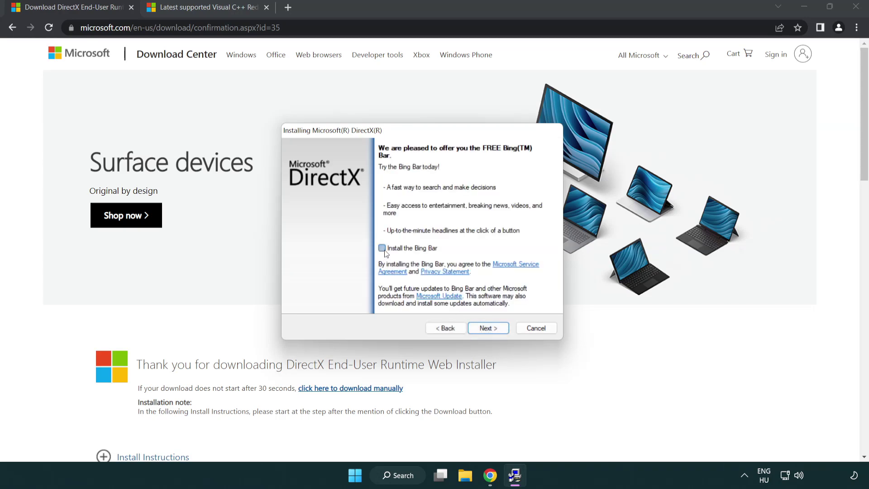
pyautogui.click(493, 330)
pyautogui.click(493, 330)
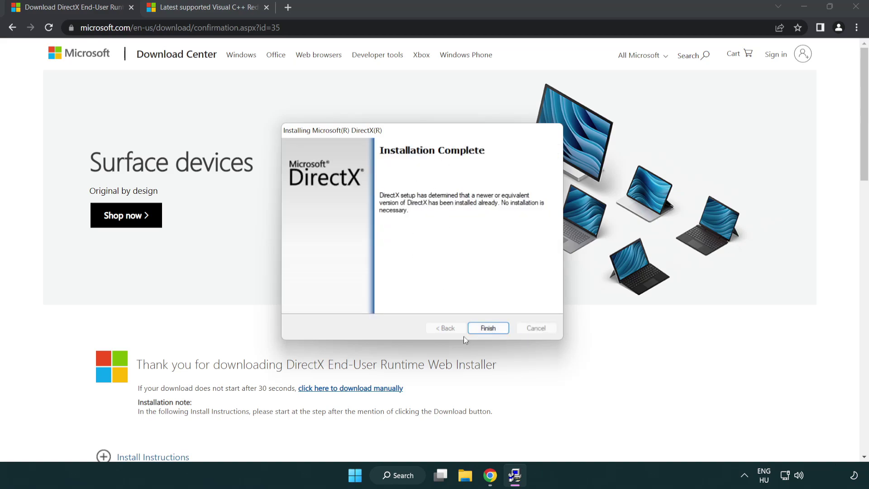
pyautogui.click(489, 326)
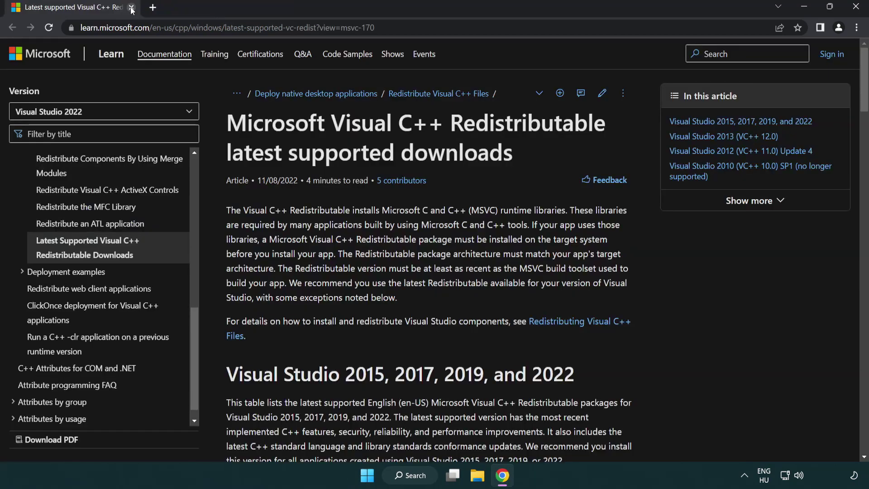
# Close the DirectX tab and download the ARM64, x86 and x64 vc_redist installers from the 2015–2022 table
pyautogui.click(131, 8)
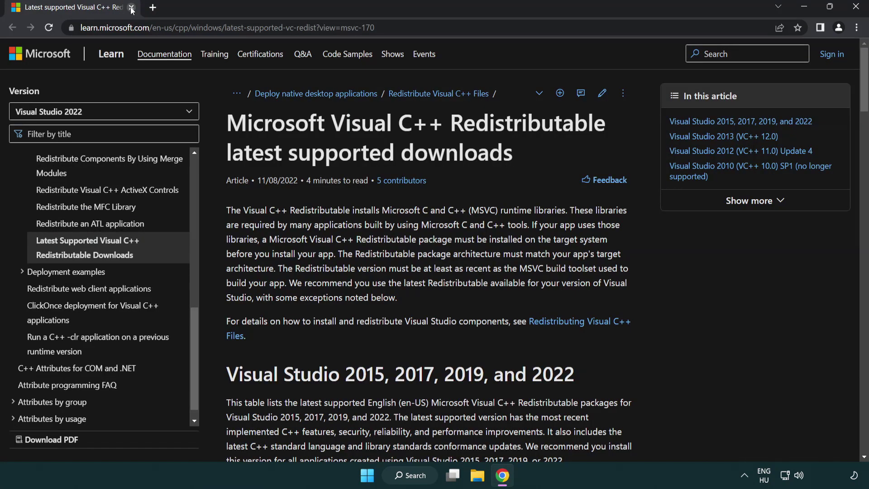
pyautogui.click(382, 31)
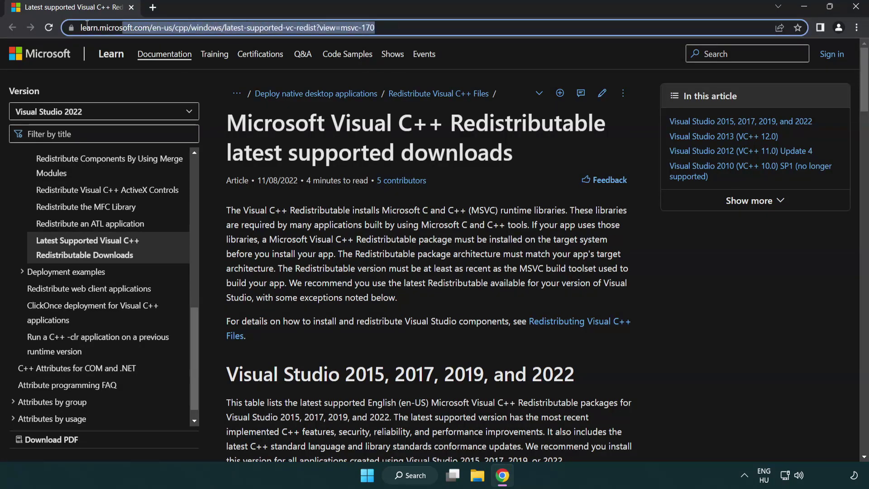
pyautogui.click(448, 149)
pyautogui.scroll(-6, 447, 149)
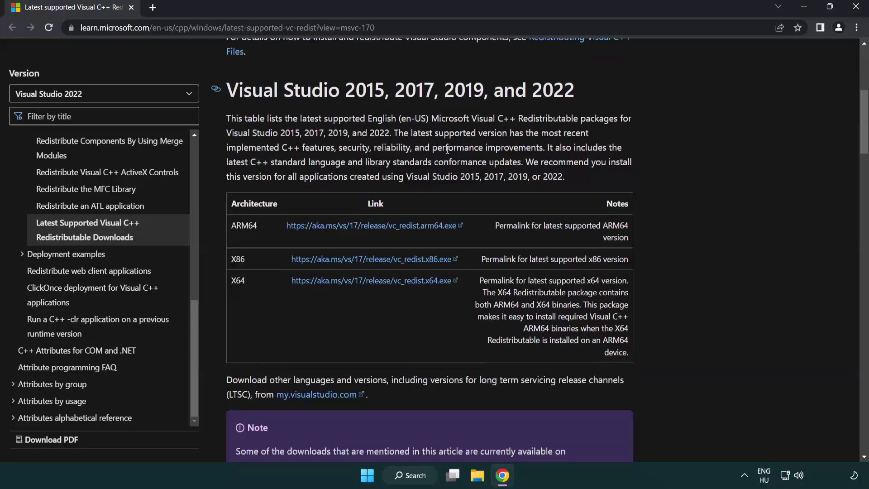
pyautogui.click(355, 233)
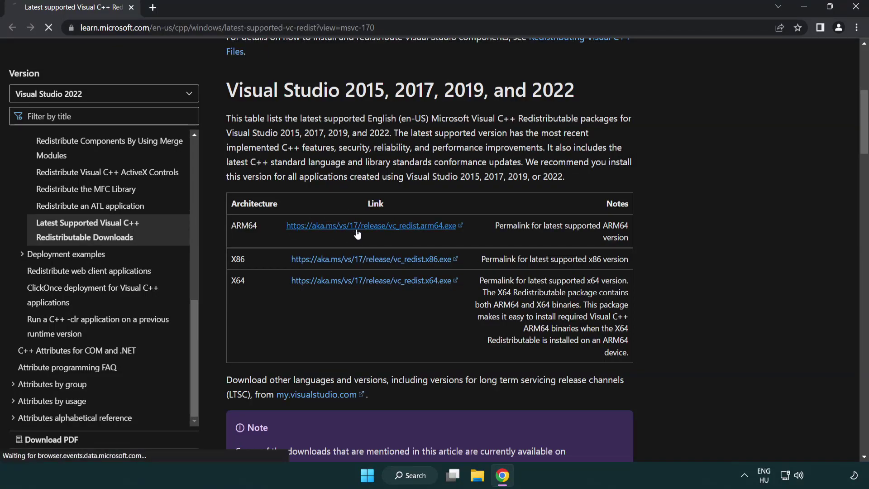
pyautogui.click(364, 281)
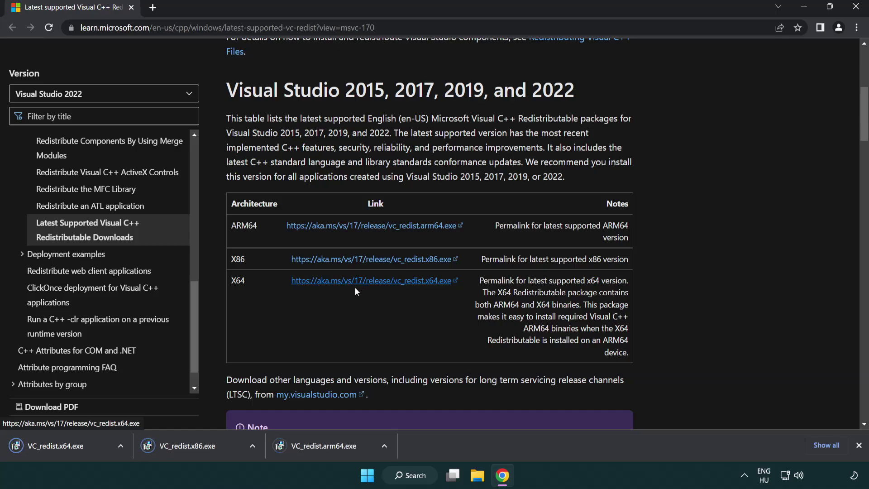
# Try installing the ARM64 redistributable after accepting the license, and dismiss its setup failure
pyautogui.click(332, 452)
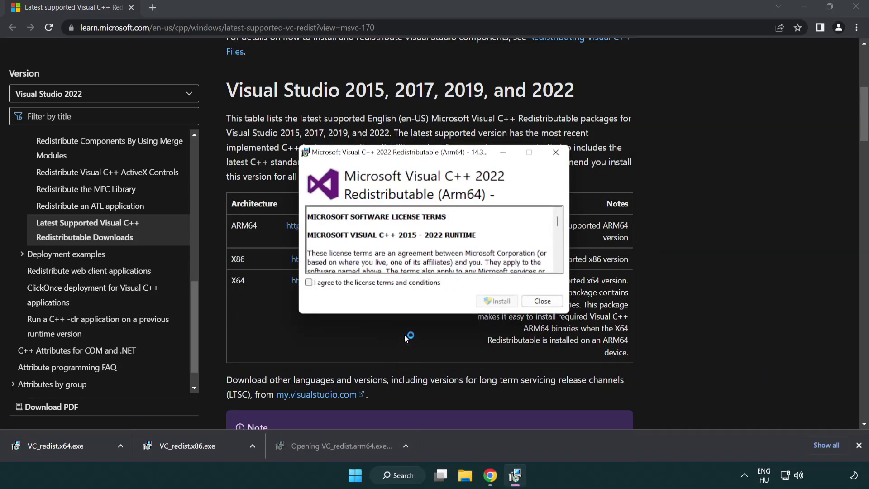
pyautogui.moveTo(558, 217); pyautogui.dragTo(560, 261)
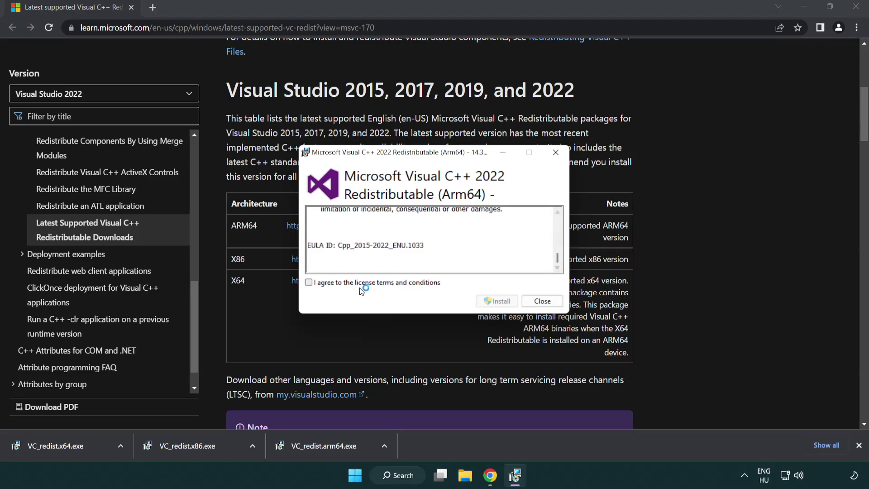
pyautogui.click(311, 283)
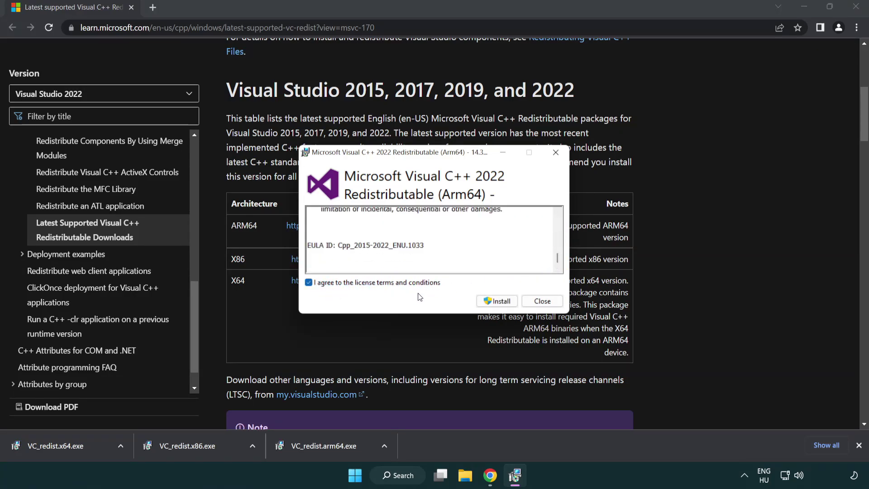
pyautogui.click(484, 300)
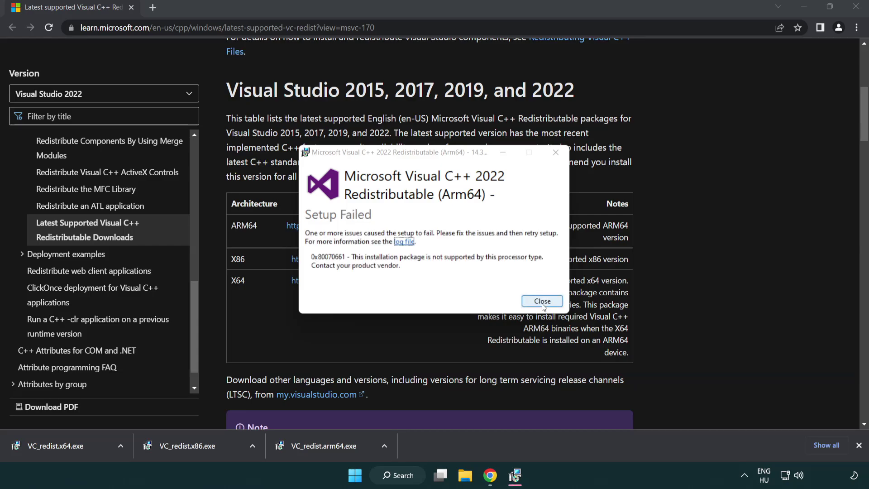
pyautogui.click(543, 301)
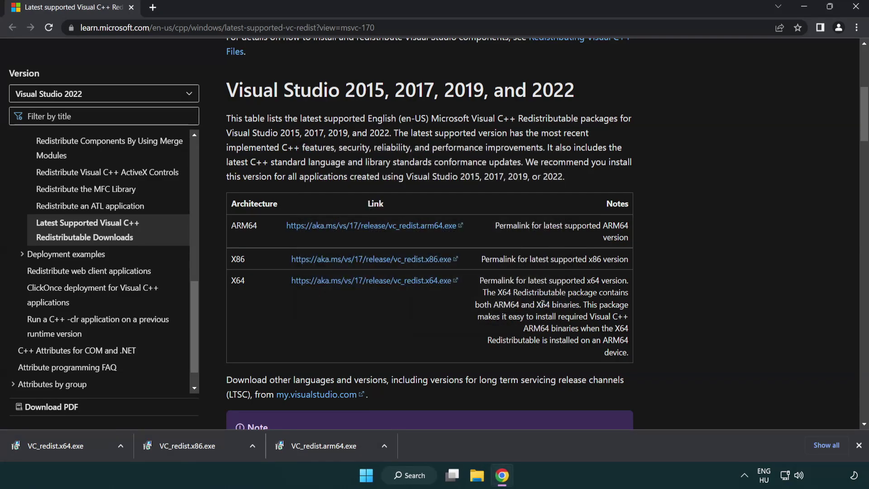
# Install the x86 and x64 redistributables, closing each setup without restarting, then close Chrome
pyautogui.click(194, 451)
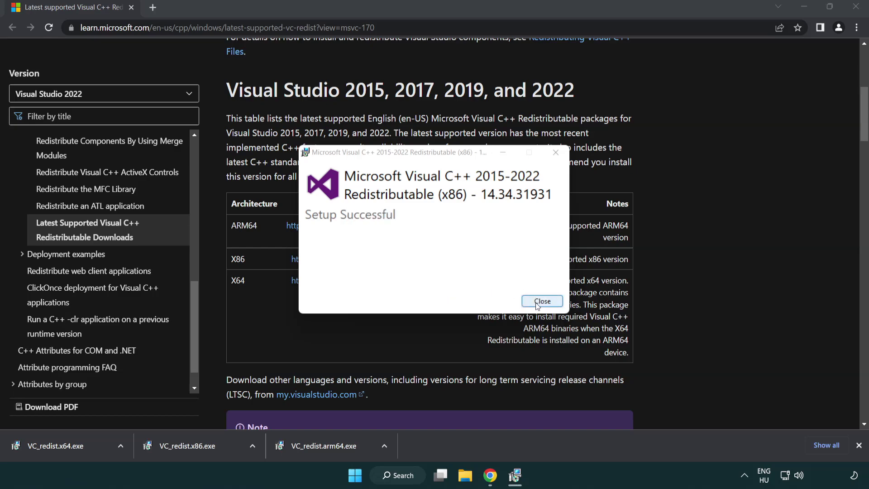
pyautogui.click(543, 302)
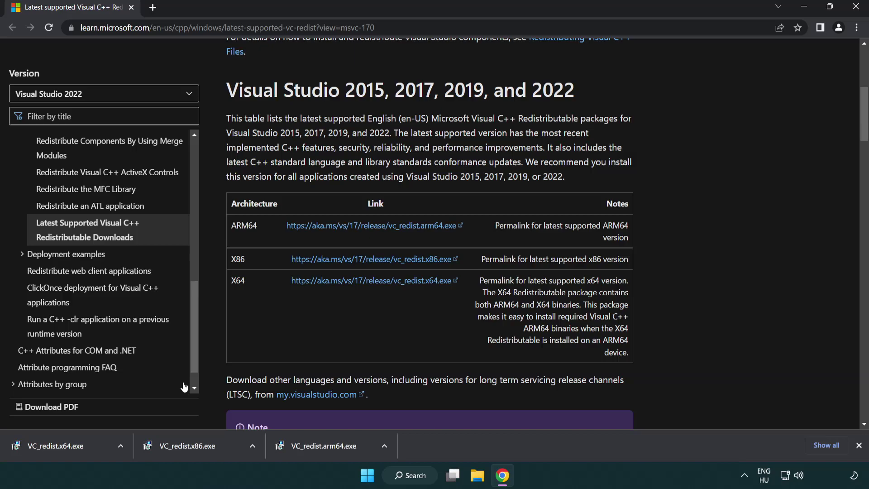
pyautogui.click(65, 444)
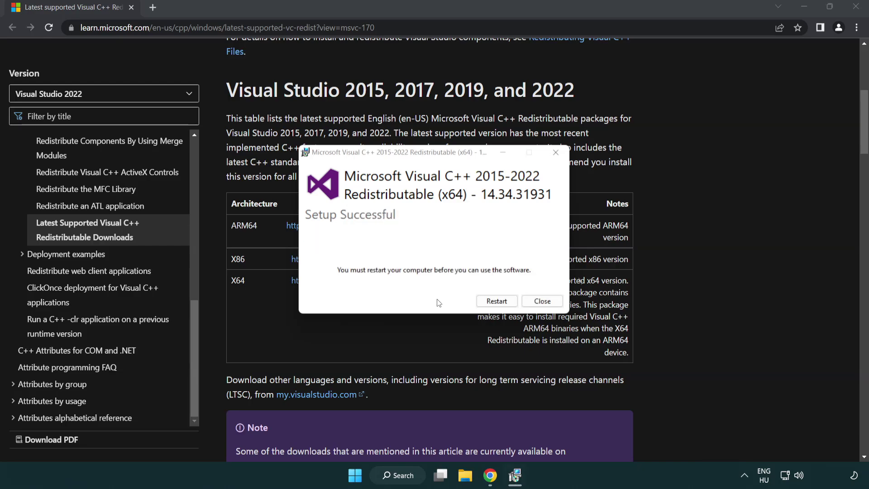
pyautogui.click(541, 301)
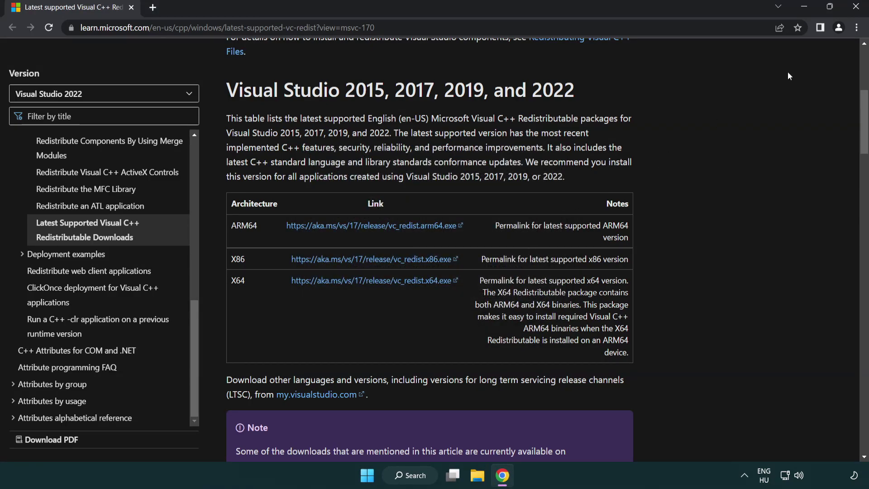
pyautogui.click(857, 7)
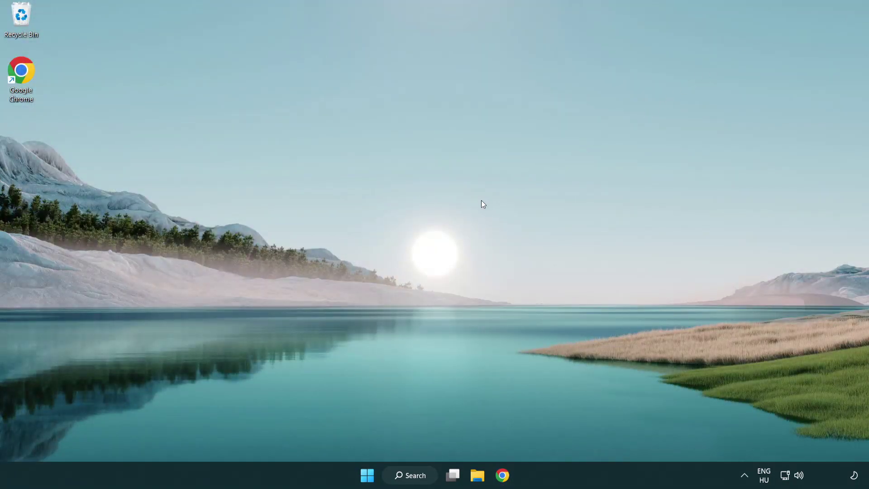
# Run 'sfc /scannow' in a Command Prompt launched as administrator
pyautogui.click(406, 476)
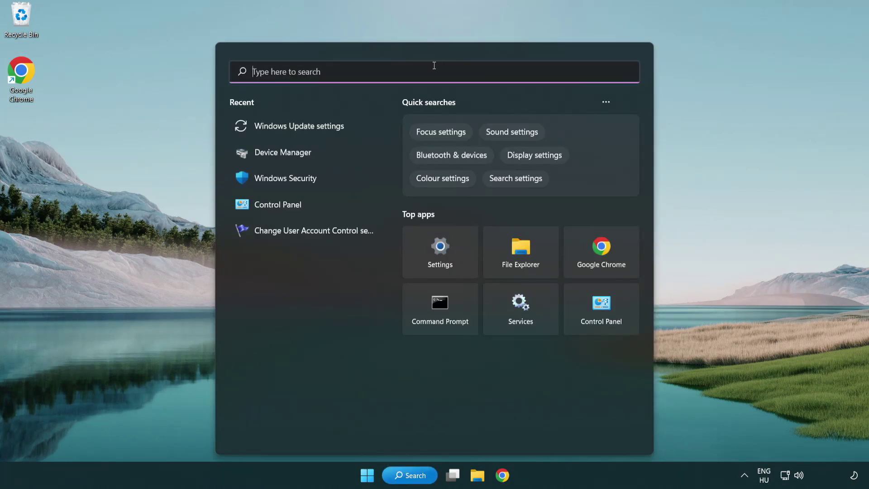
pyautogui.write('cmd')
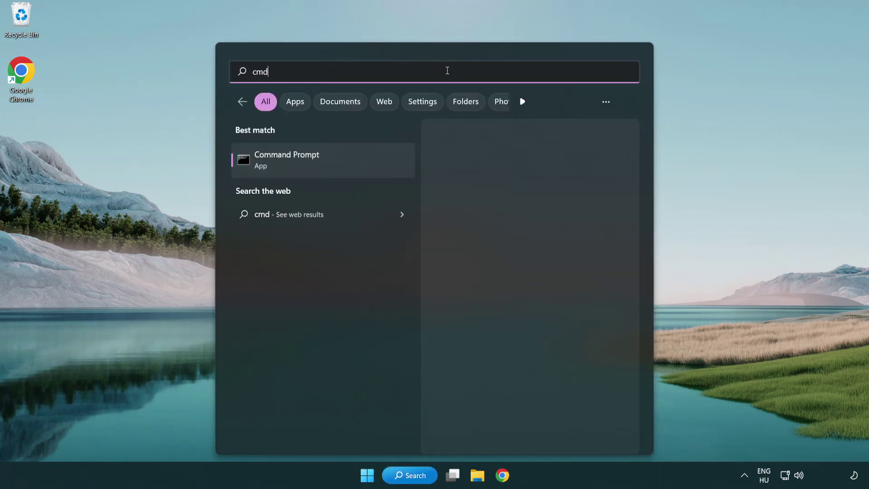
pyautogui.rightClick(333, 163)
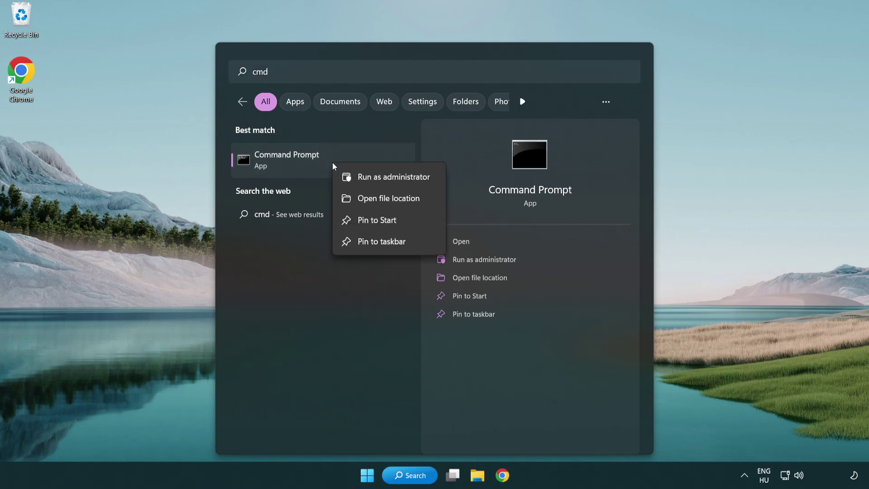
pyautogui.click(392, 181)
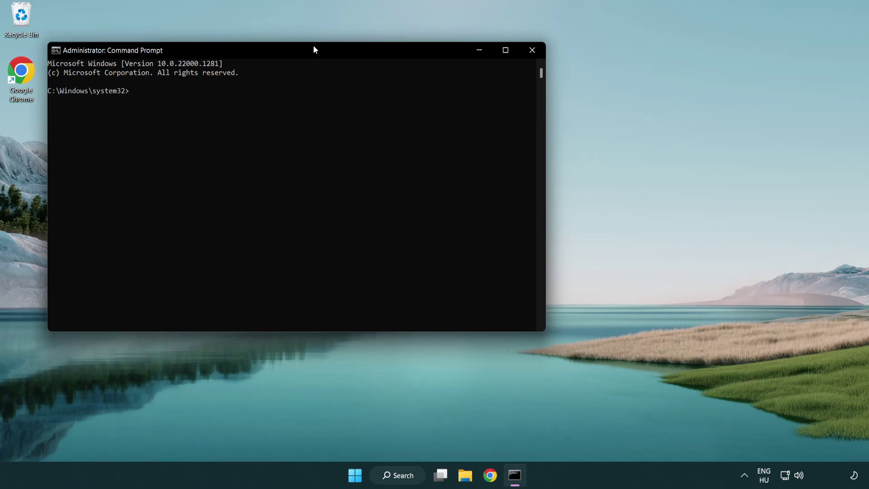
pyautogui.moveTo(313, 47); pyautogui.dragTo(438, 89)
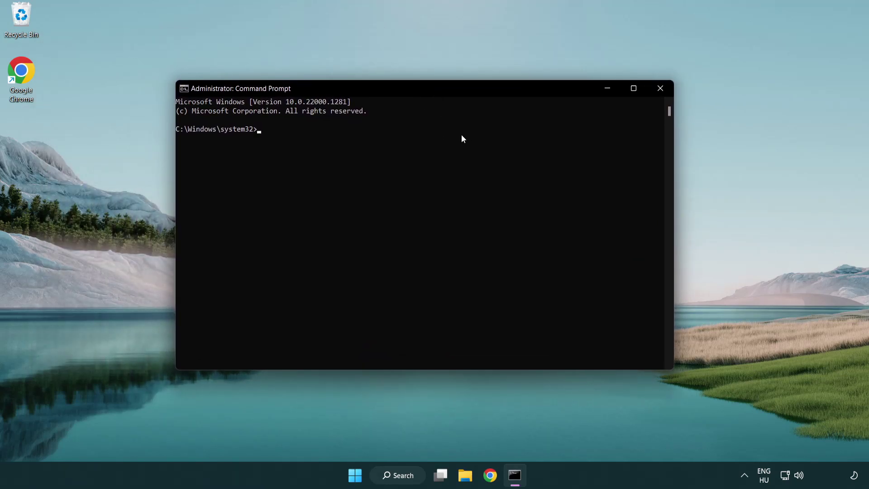
pyautogui.write('sfc /sca')
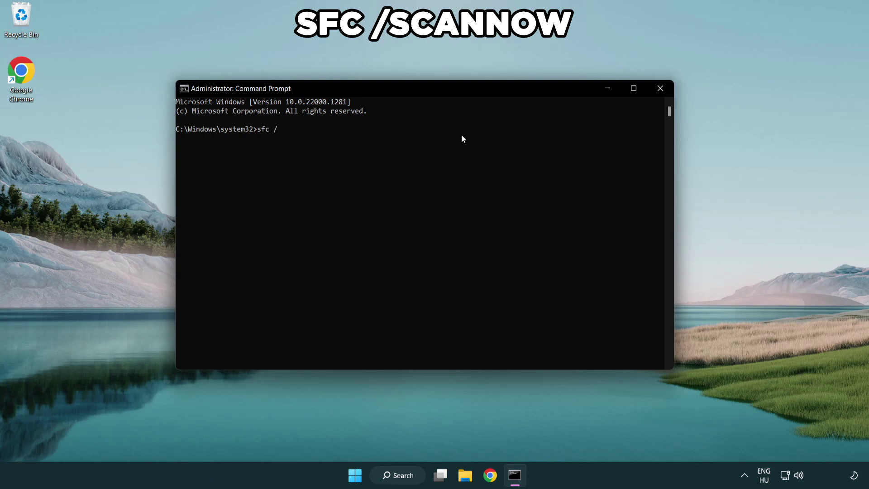
pyautogui.write('nnow')
pyautogui.press('Return')
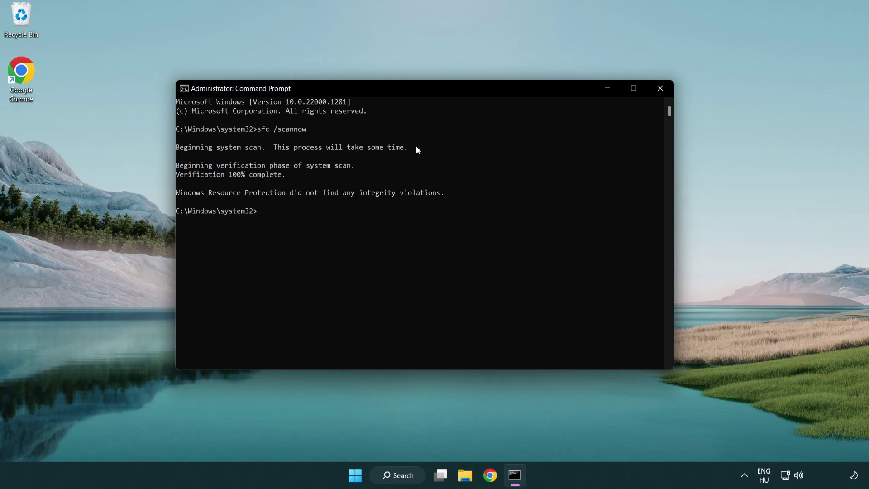
pyautogui.click(661, 88)
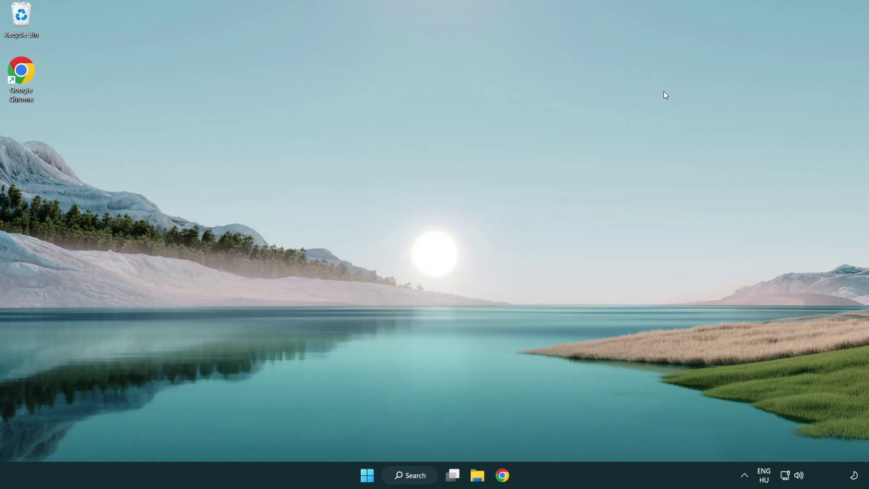
pyautogui.press('super')
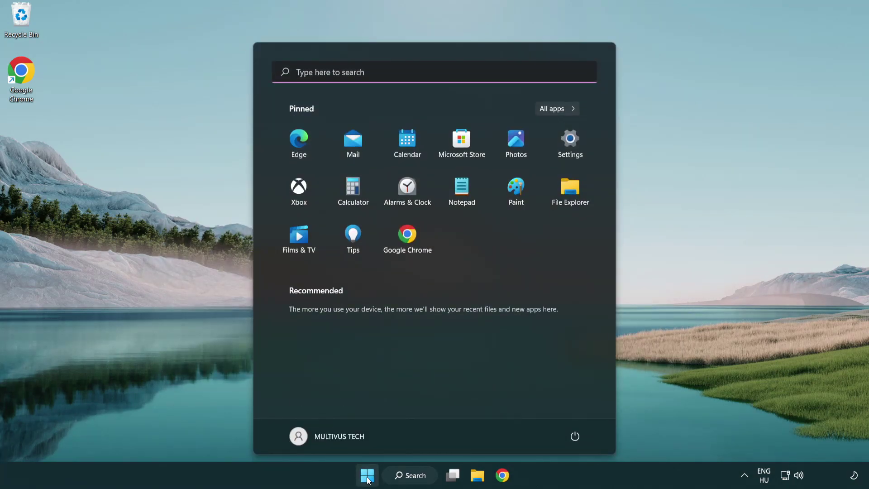
pyautogui.click(575, 435)
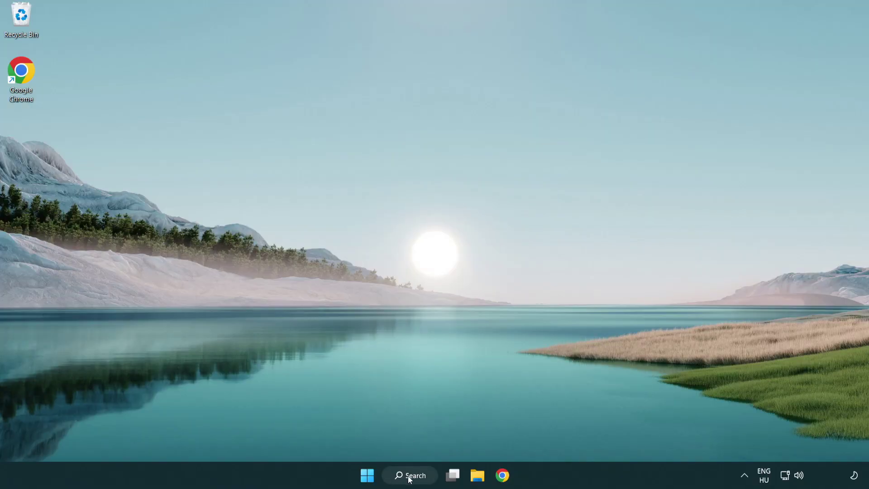
# Launch Windows Security from search and go to Virus & threat protection > Manage settings, down to Exclusions
pyautogui.click(413, 481)
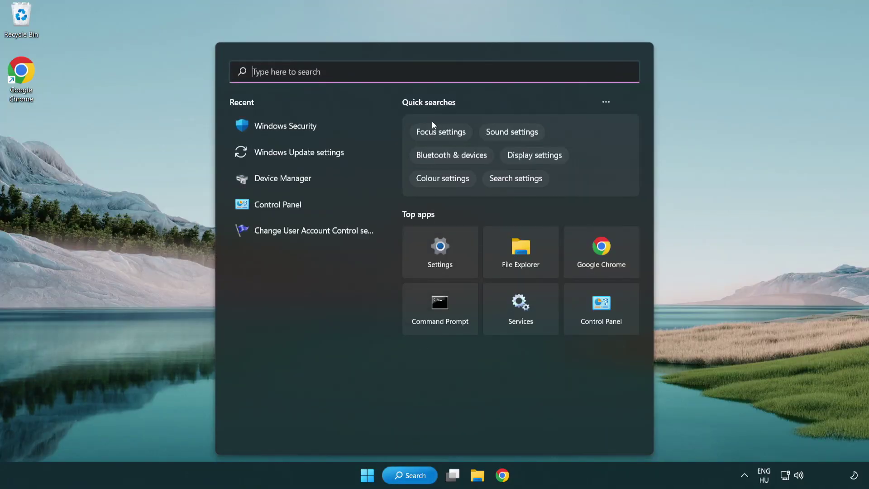
pyautogui.write('sec')
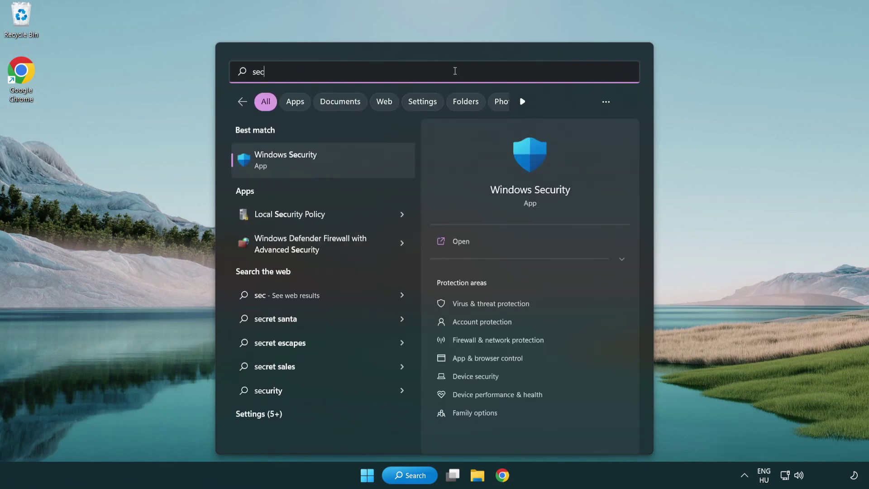
pyautogui.write('uri')
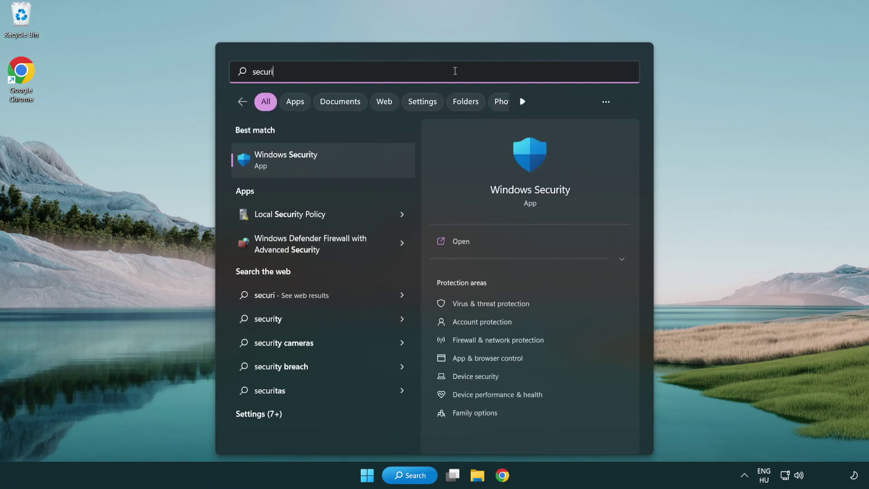
pyautogui.write('ty')
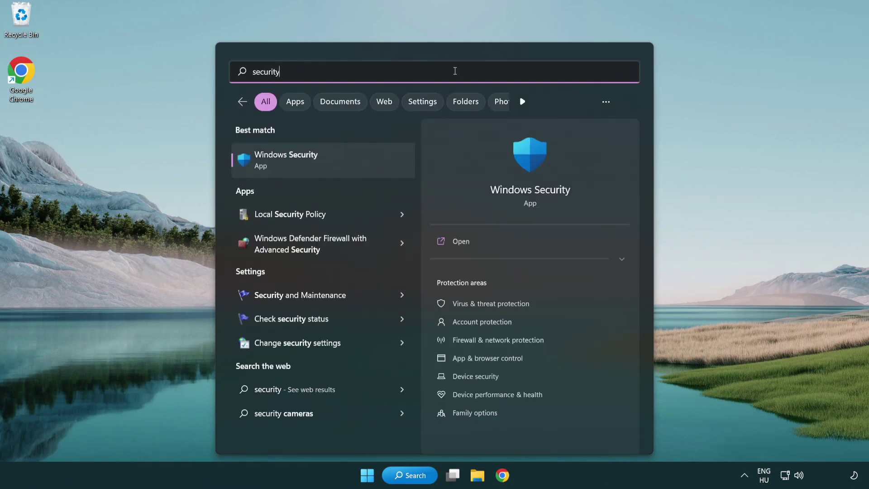
pyautogui.click(356, 168)
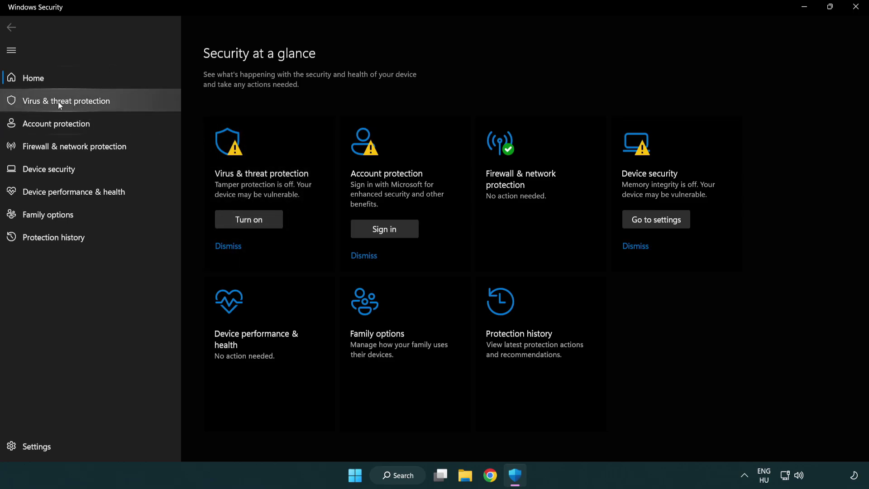
pyautogui.click(131, 103)
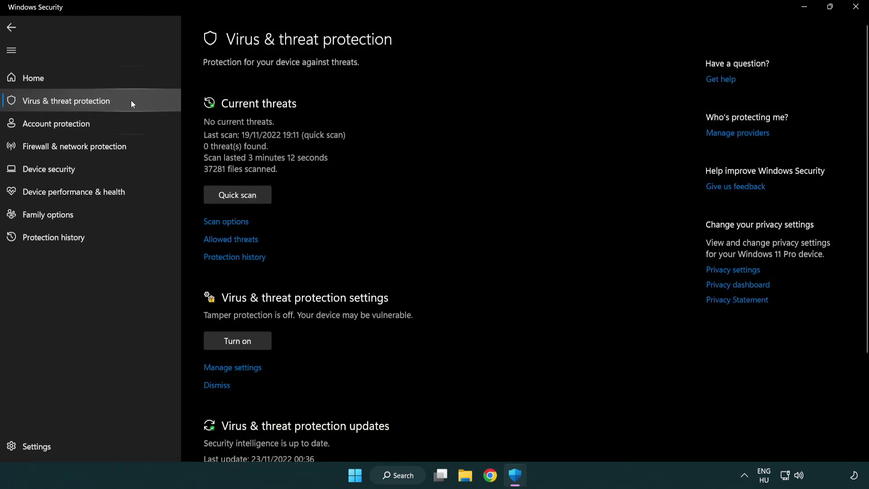
pyautogui.scroll(-2, 251, 188)
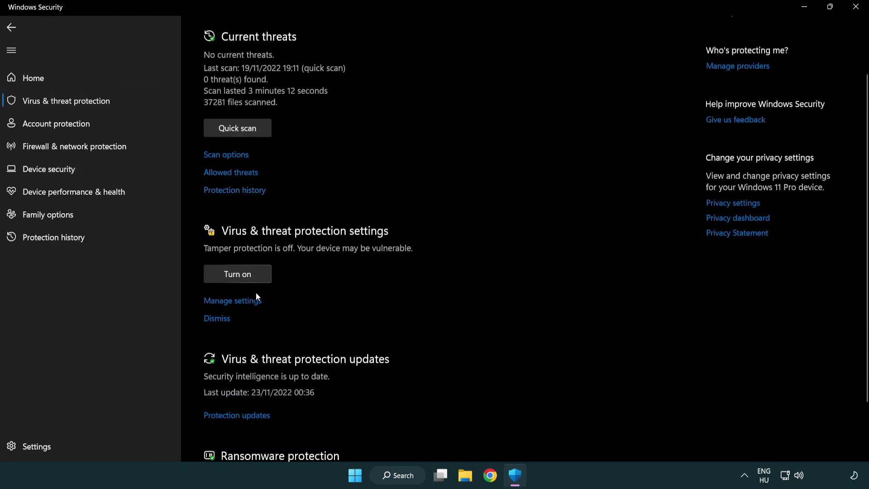
pyautogui.click(231, 302)
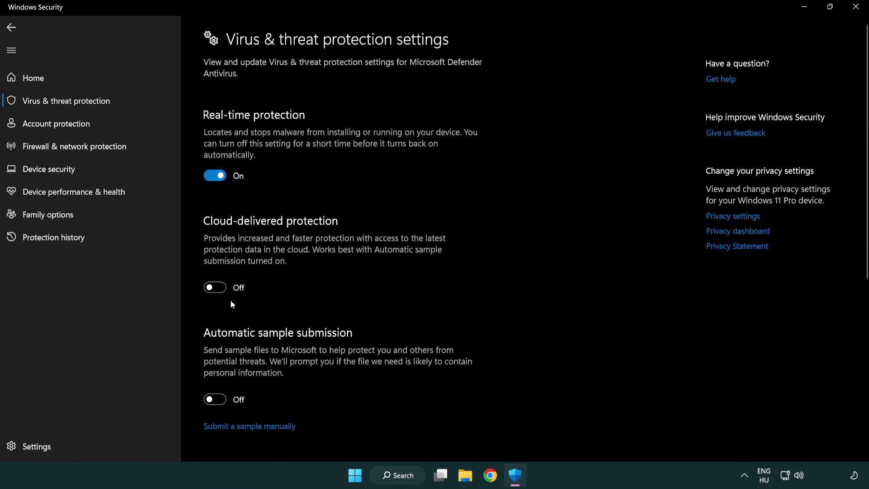
pyautogui.scroll(-8, 231, 302)
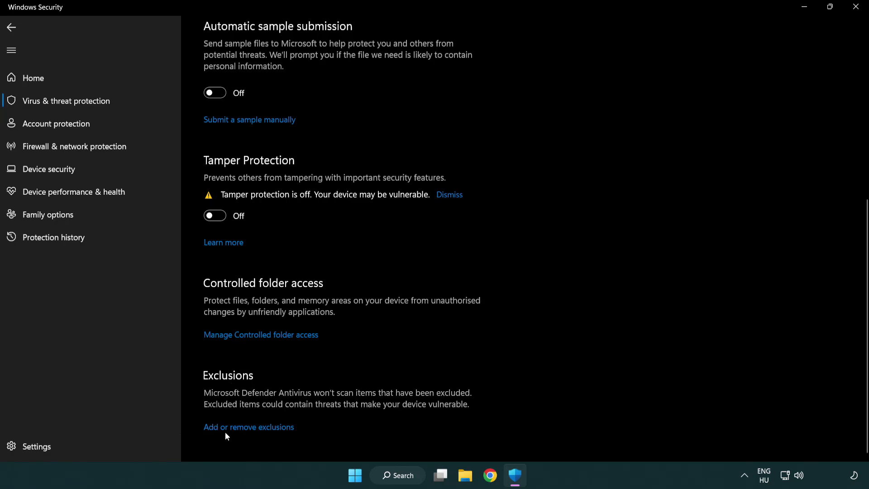
# Under Add or remove exclusions, start adding a File exclusion
pyautogui.click(251, 430)
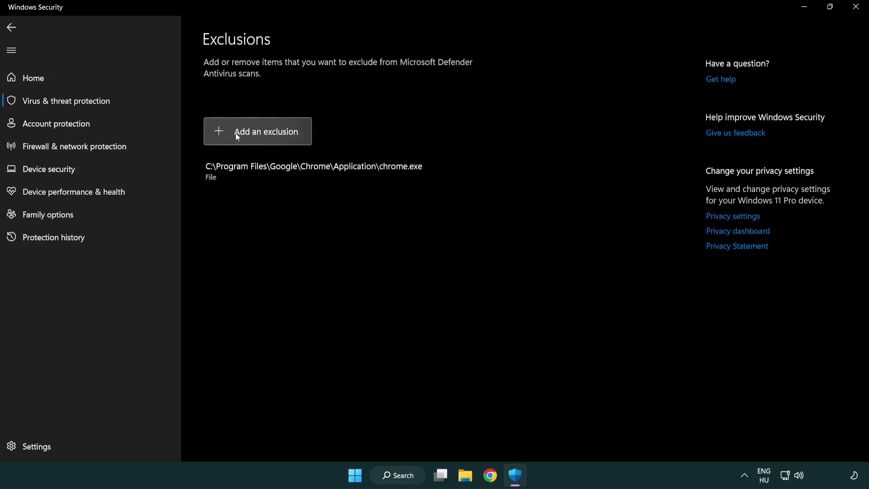
pyautogui.click(261, 134)
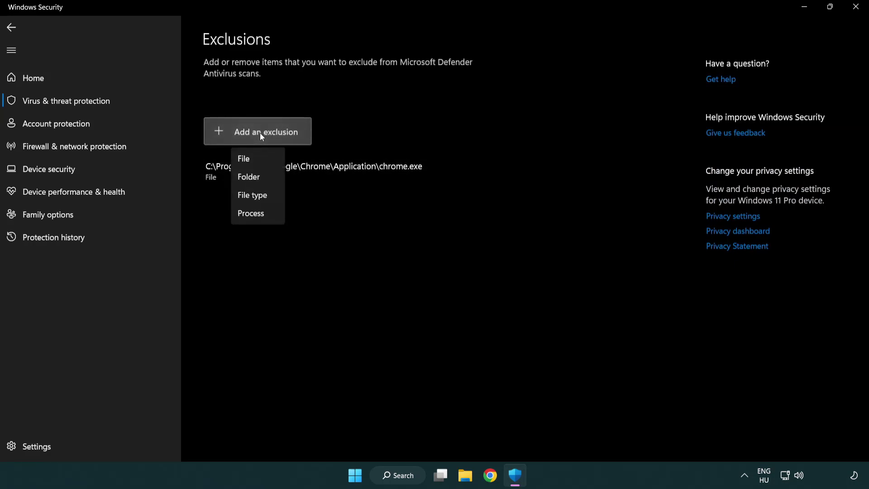
pyautogui.click(262, 161)
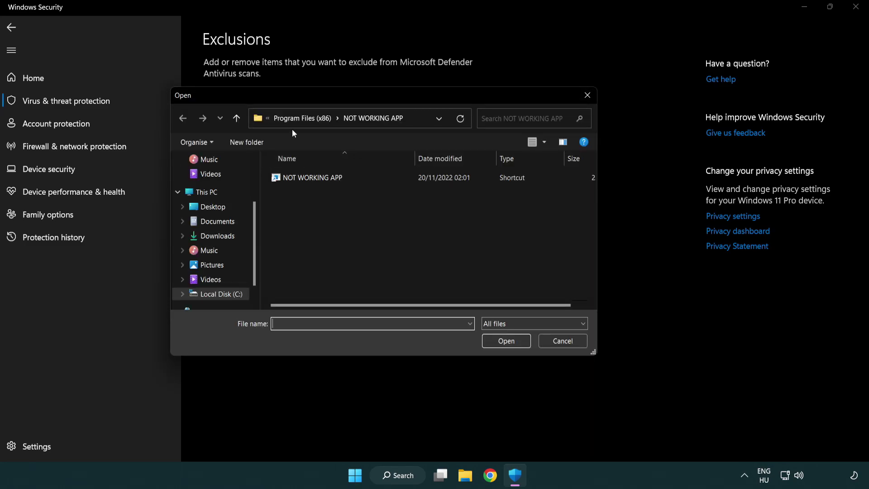
# Choose the NOT WORKING APP shortcut in C:\Program Files (x86)\NOT WORKING APP as the excluded file
pyautogui.click(294, 120)
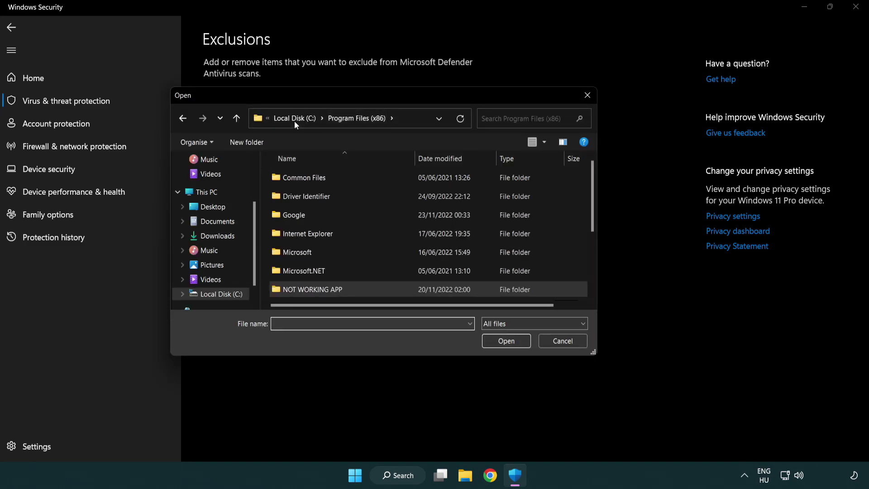
pyautogui.click(299, 119)
pyautogui.click(292, 120)
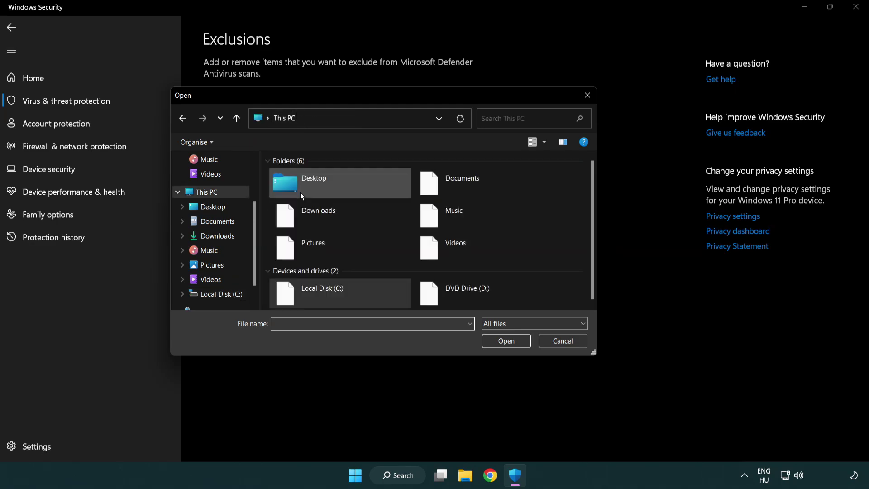
pyautogui.doubleClick(321, 290)
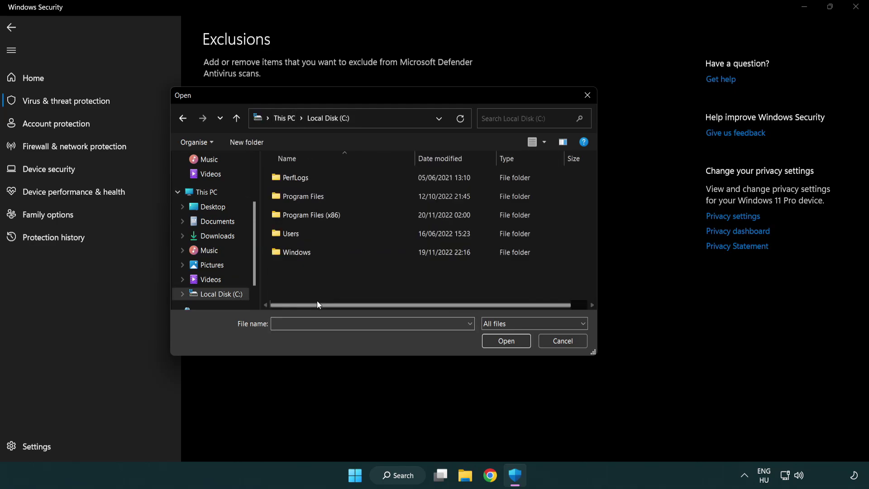
pyautogui.click(320, 216)
pyautogui.doubleClick(319, 216)
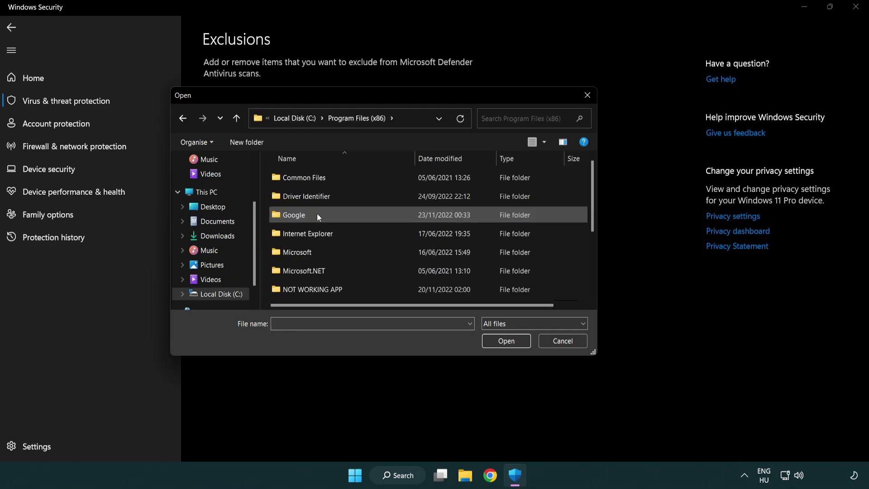
pyautogui.click(325, 292)
pyautogui.doubleClick(324, 291)
pyautogui.click(306, 176)
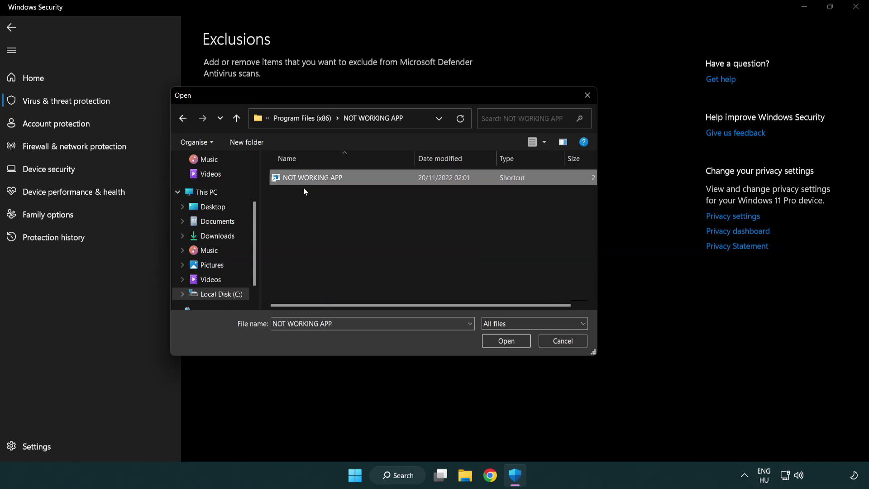
pyautogui.click(504, 345)
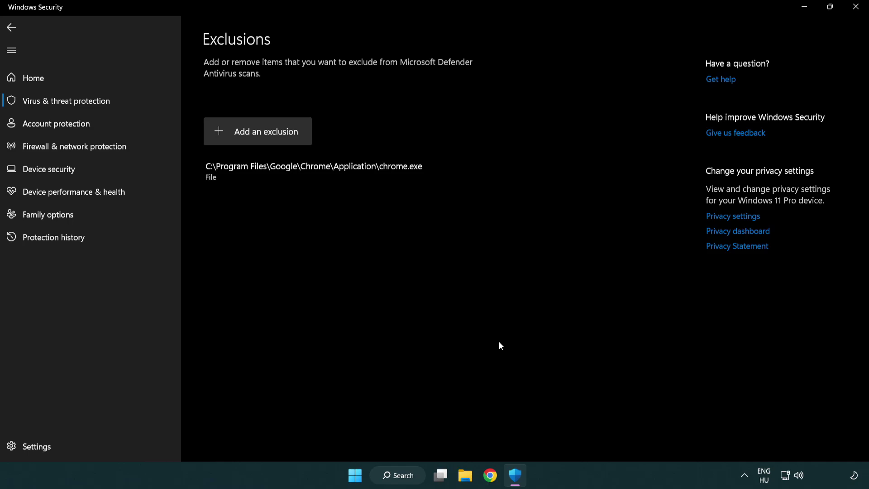
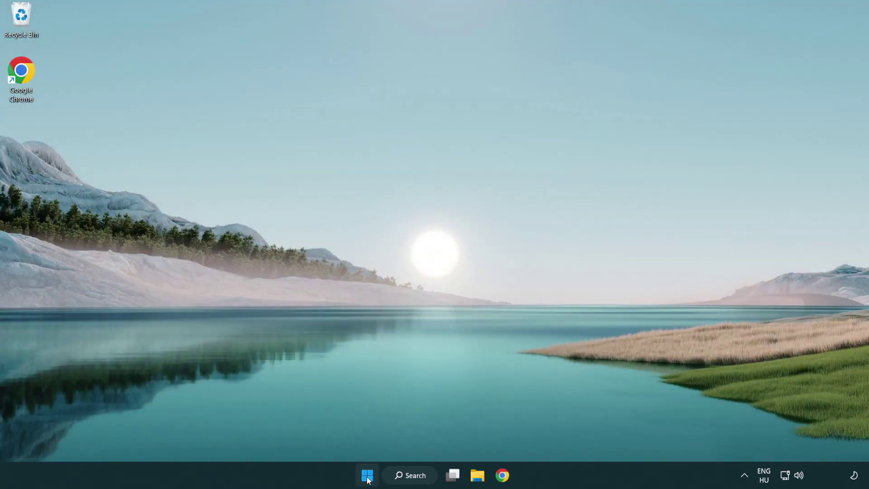
# Open the Start menu's power button menu to show Sleep, Shut down and Restart
pyautogui.click(367, 475)
pyautogui.click(575, 436)
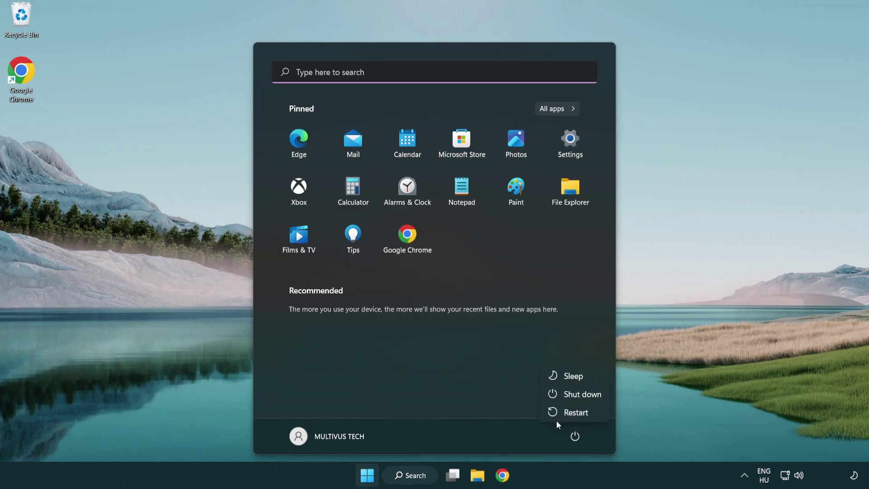